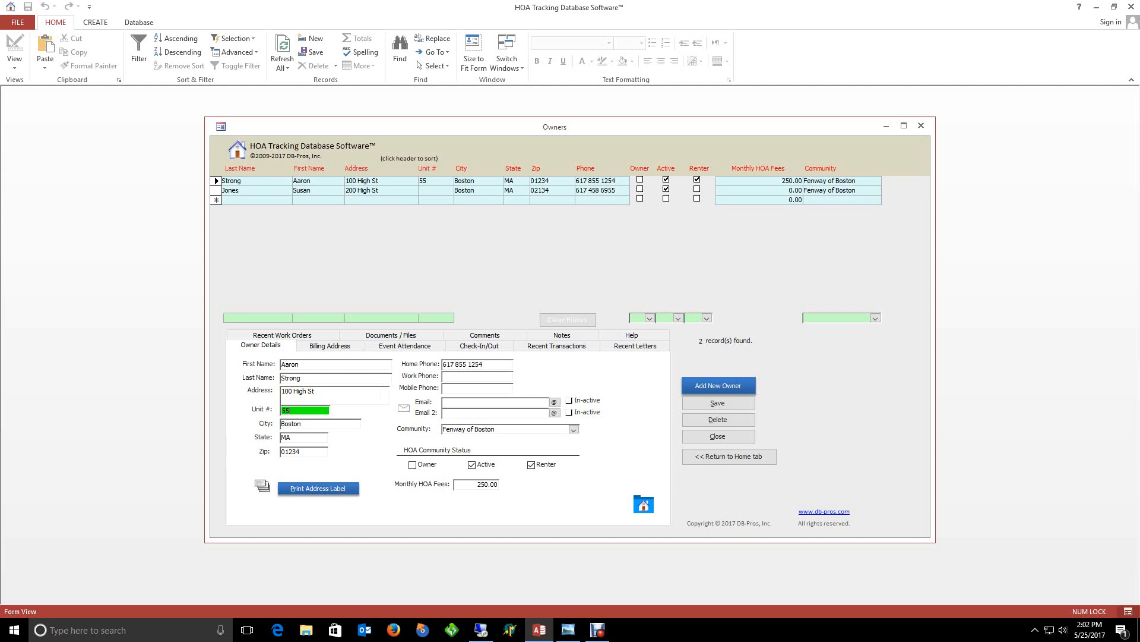
Enter the first owner's e-mail address, mark it Active, and save the record
{"action": "left_click", "coordinate": [495, 402]}
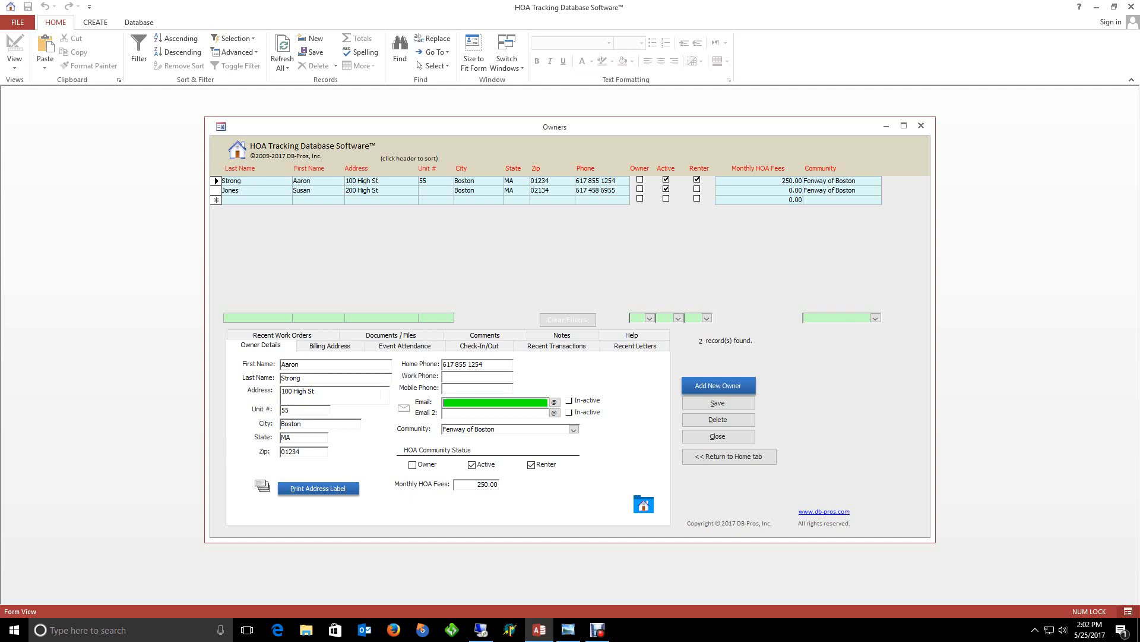
{"action": "key", "text": "Tab"}
{"action": "key", "text": "space"}
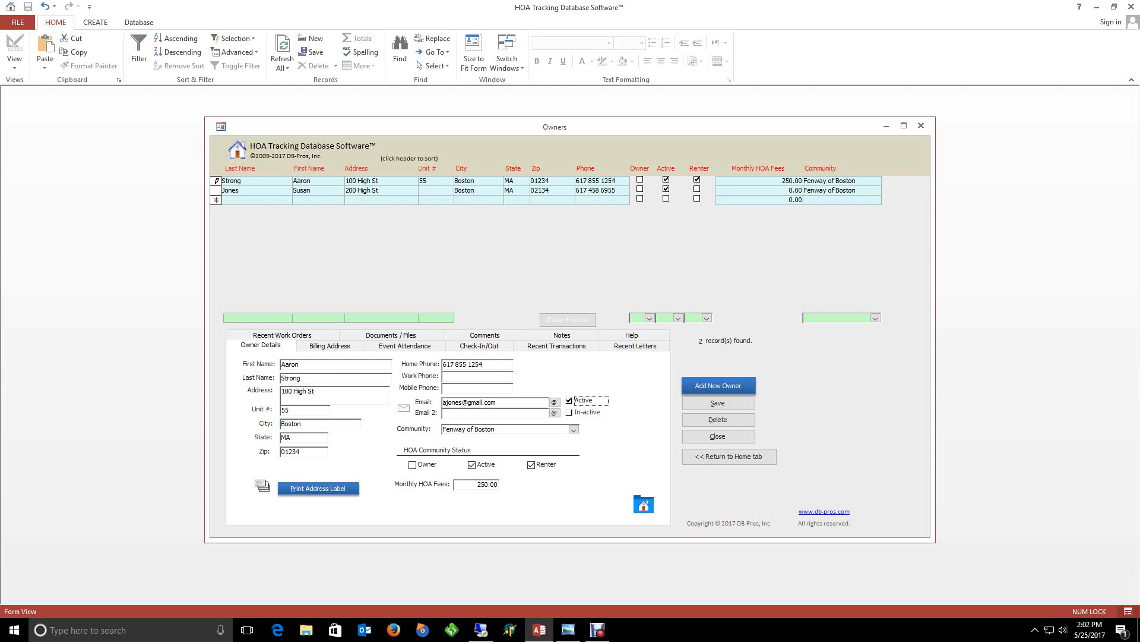
{"action": "left_click", "coordinate": [718, 403]}
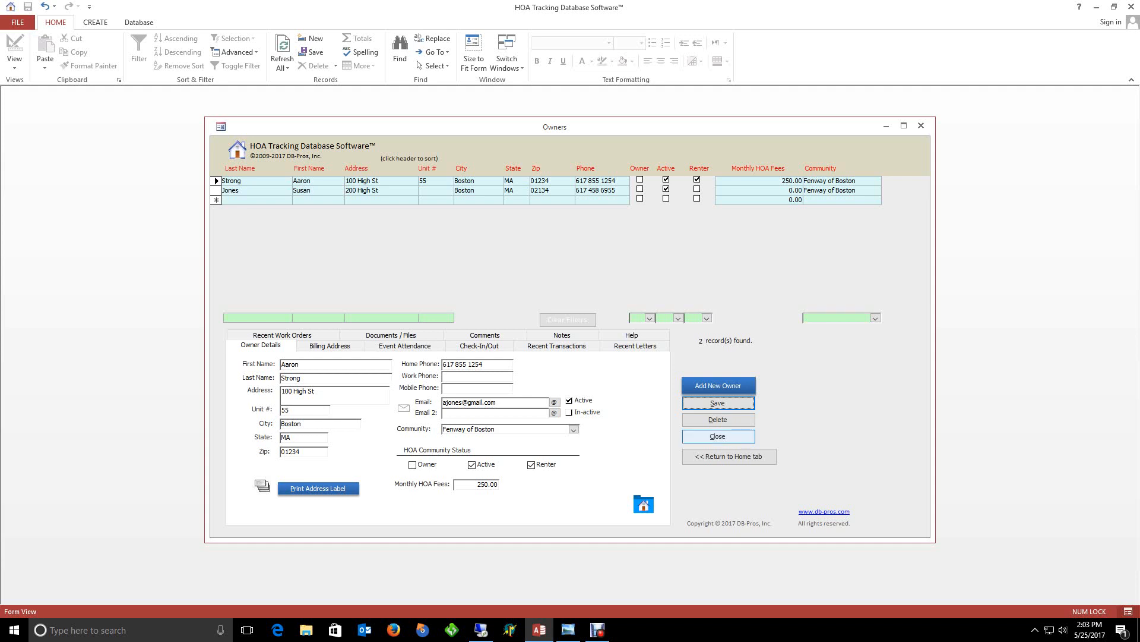
Close the Owners form and launch Owner Contact Data Import from Utilities
{"action": "left_click", "coordinate": [718, 436]}
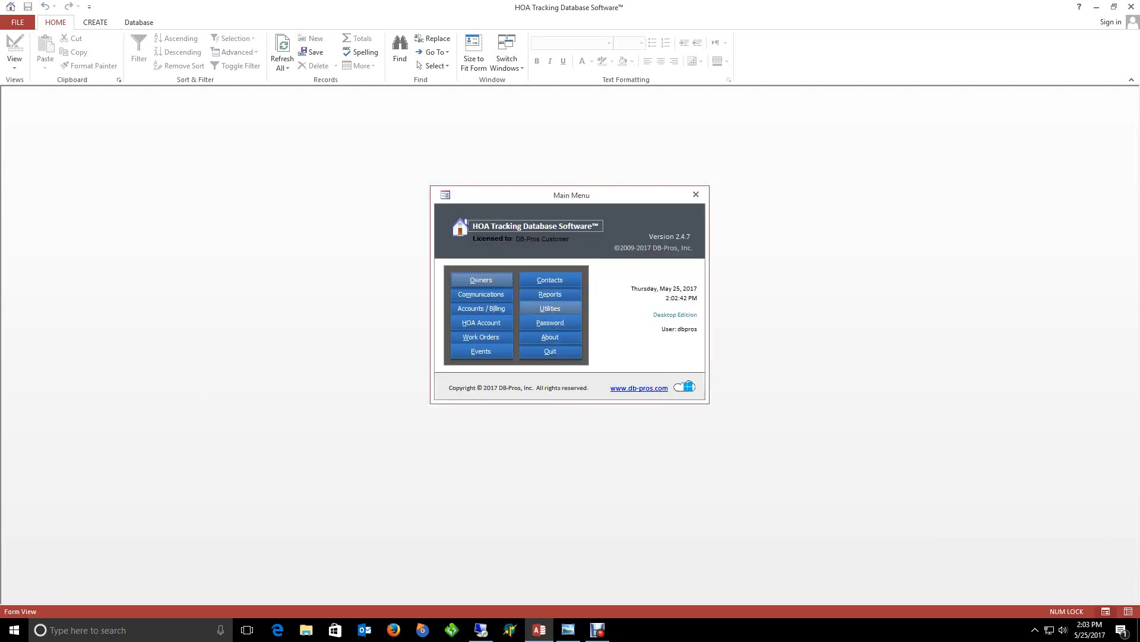
{"action": "left_click", "coordinate": [545, 310]}
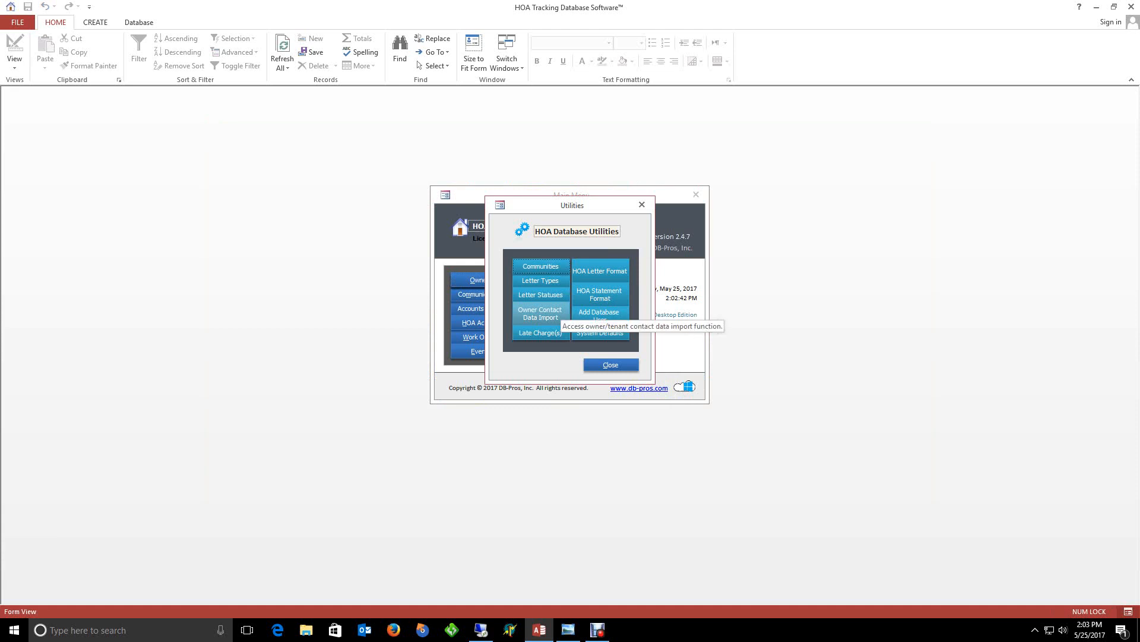
{"action": "left_click", "coordinate": [540, 313]}
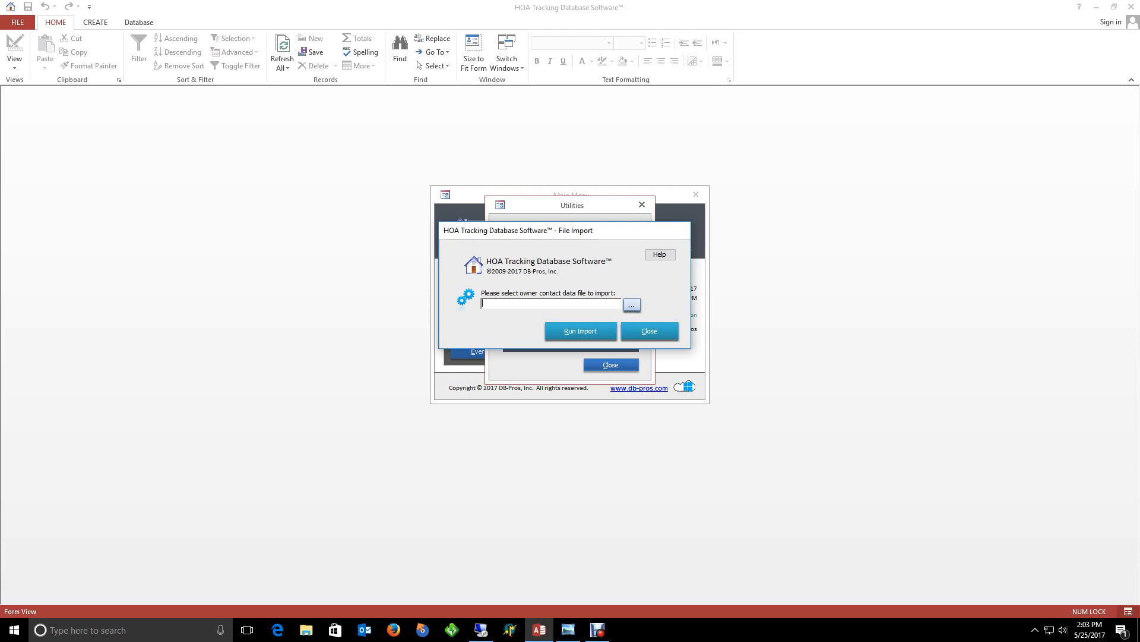
Select OwnersContactData_Sample.xlsx as the owner contact import file
{"action": "left_click", "coordinate": [632, 305]}
{"action": "left_click_drag", "start_coordinate": [661, 271], "coordinate": [499, 215]}
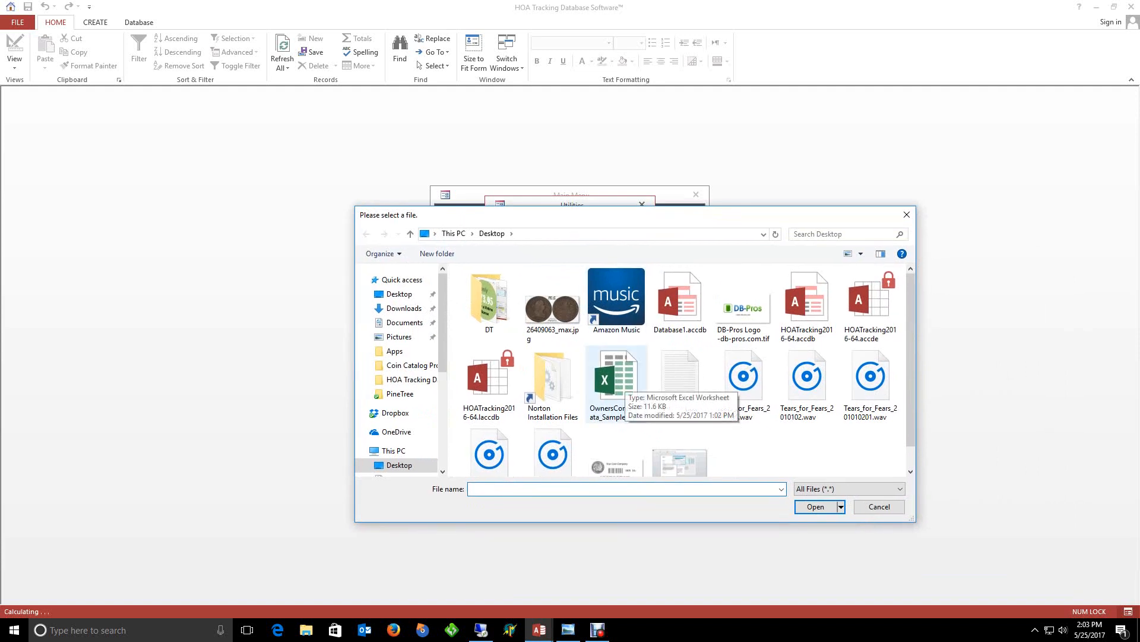
{"action": "left_click", "coordinate": [617, 383]}
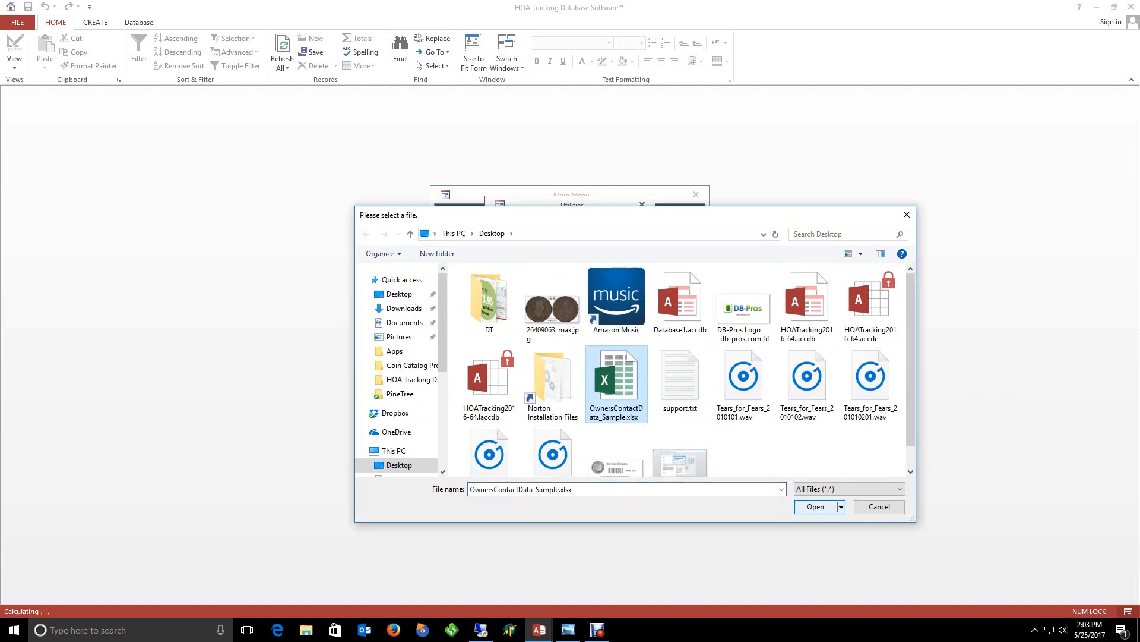
{"action": "left_click", "coordinate": [815, 506]}
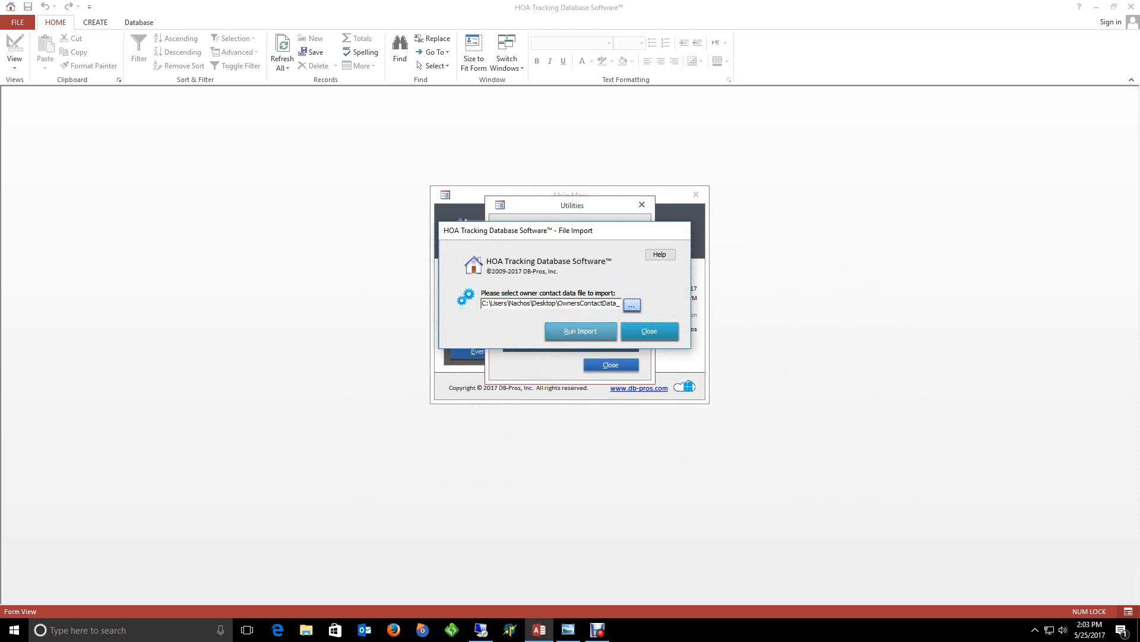
Run the import, confirming the full data import and acknowledging the completion messages
{"action": "left_click", "coordinate": [580, 331]}
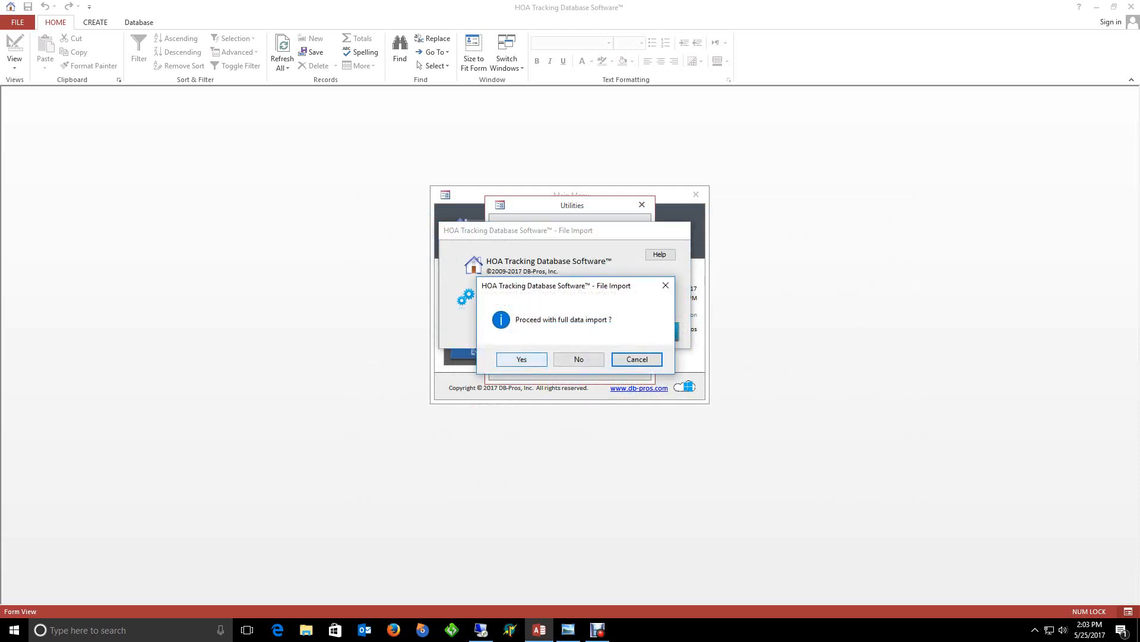
{"action": "left_click", "coordinate": [521, 359]}
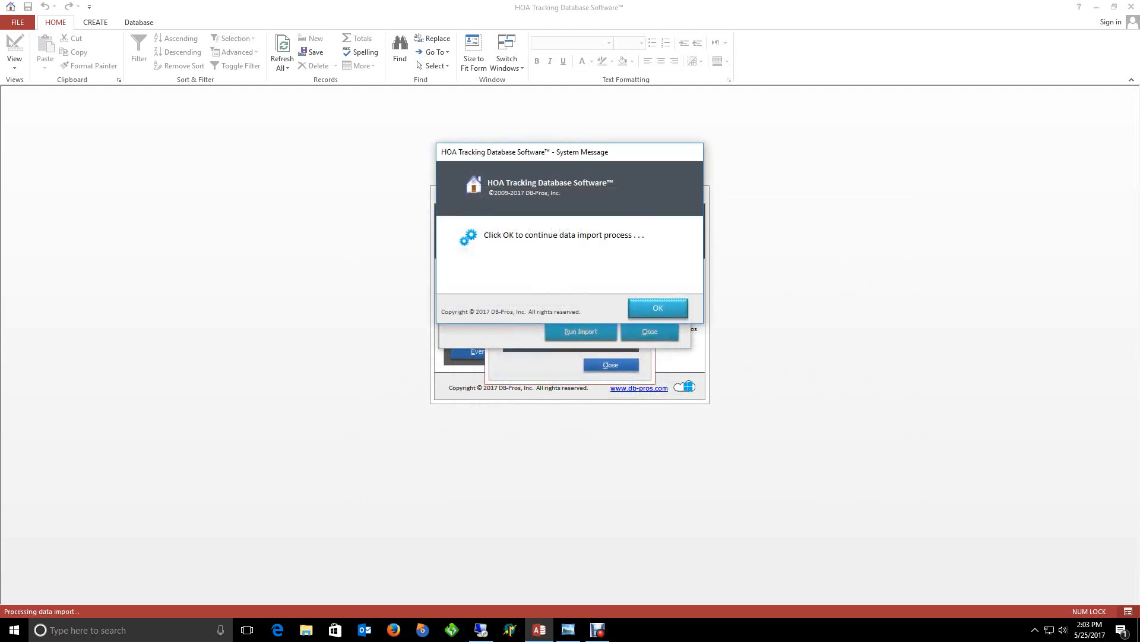
{"action": "key", "text": "Return"}
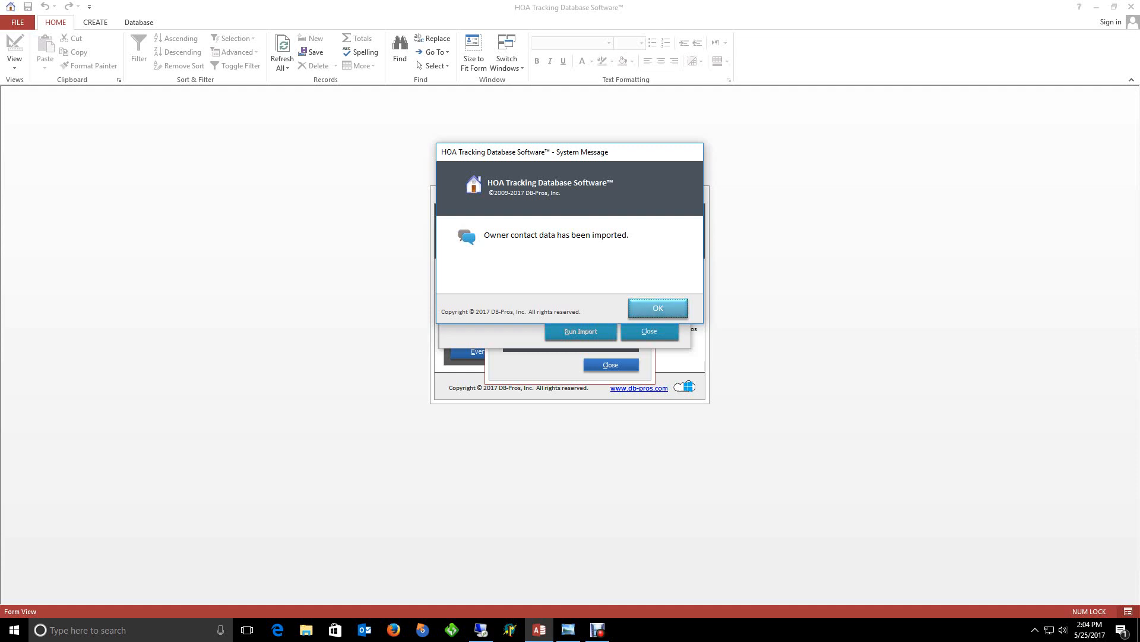
{"action": "key", "text": "Return"}
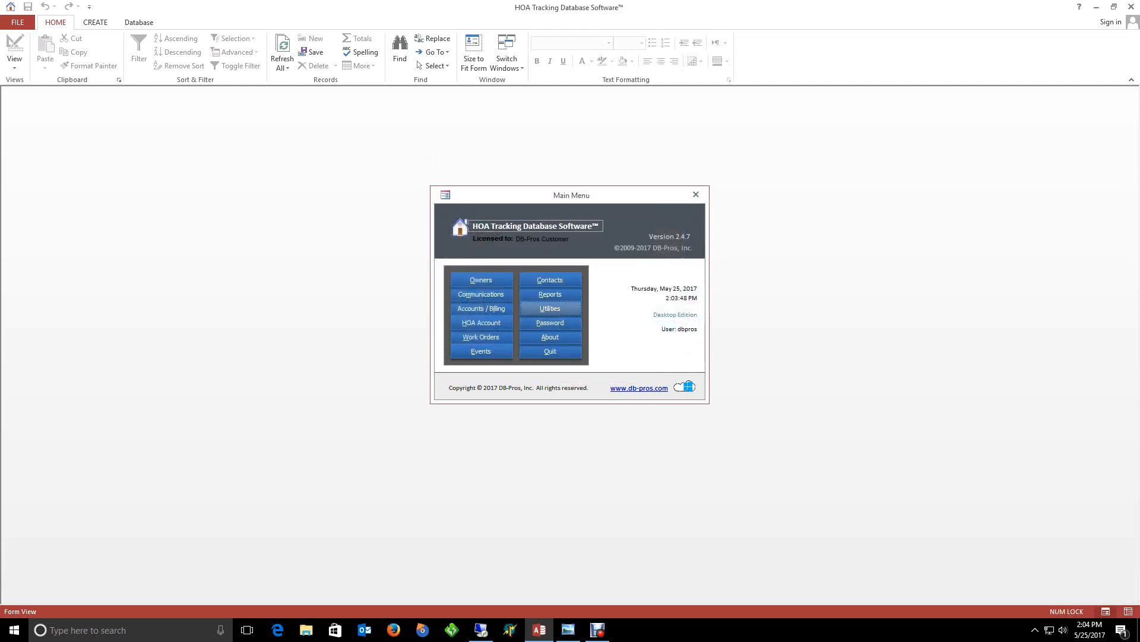
Open the Owners list and sort it by last name, then first name
{"action": "left_click", "coordinate": [481, 279]}
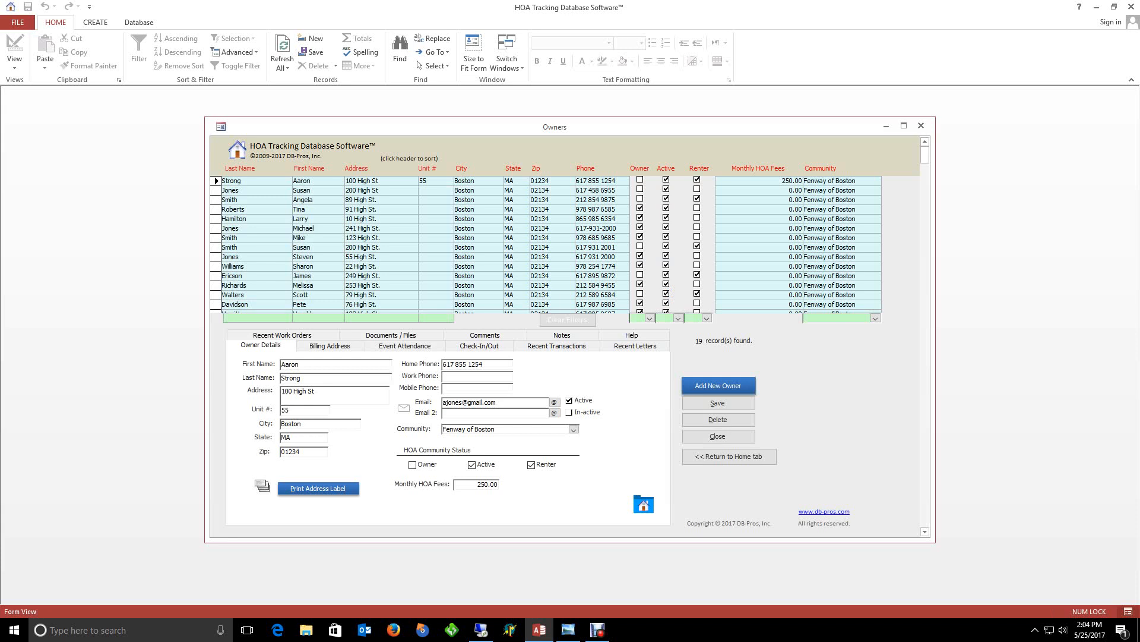
{"action": "left_click", "coordinate": [240, 169]}
{"action": "left_click", "coordinate": [309, 168]}
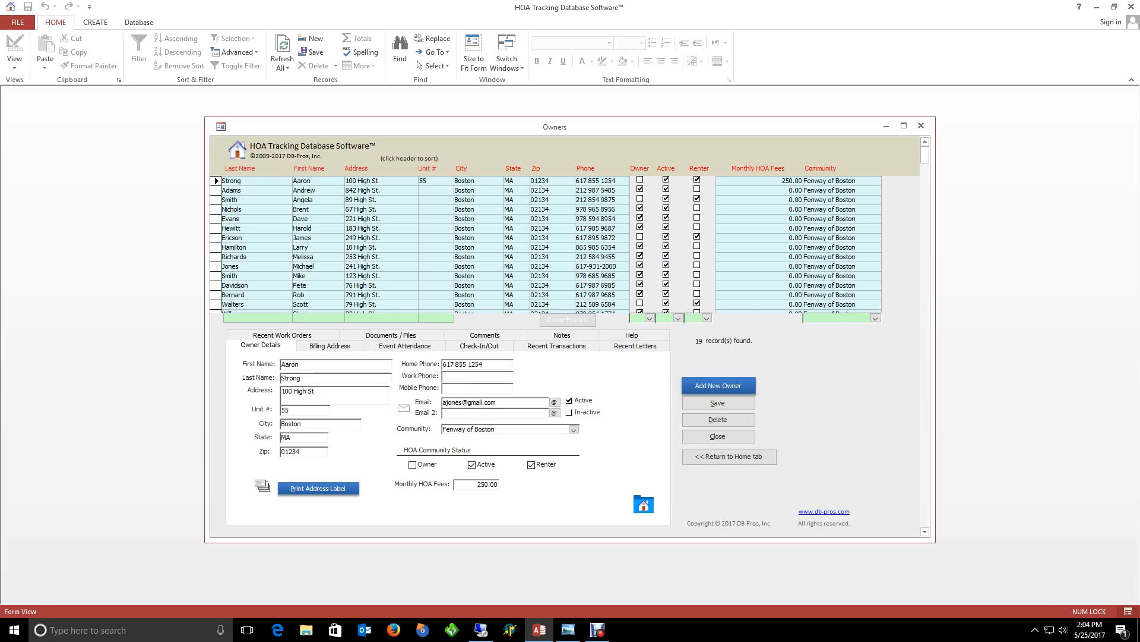
Filter owner status to Only Owners, then <All>, and clear all filters
{"action": "left_click", "coordinate": [650, 318]}
{"action": "left_click", "coordinate": [649, 336]}
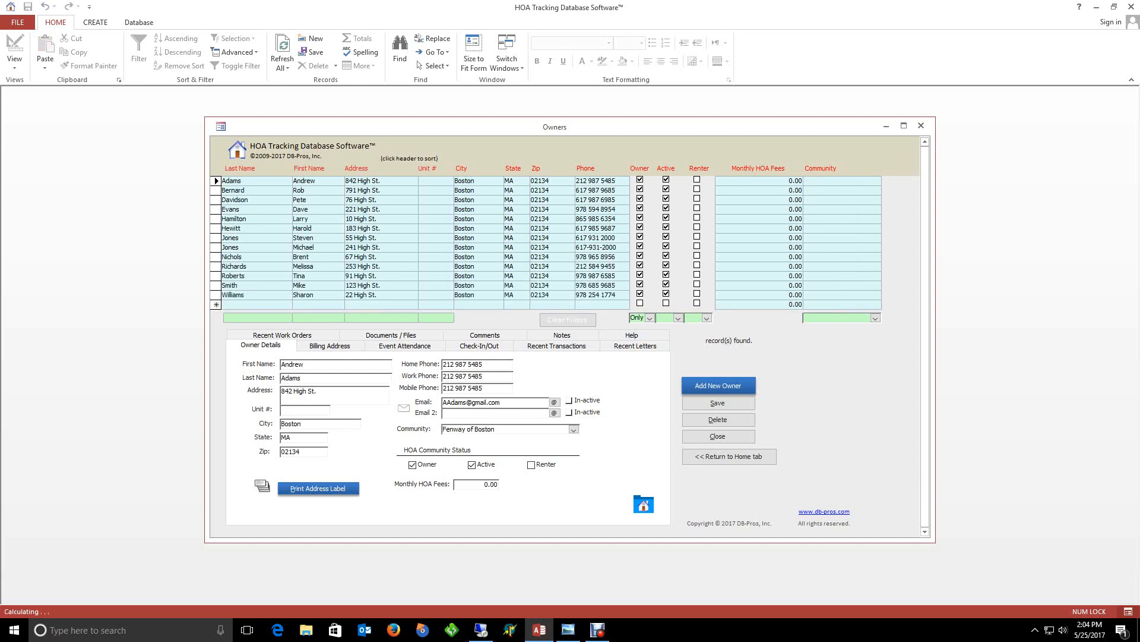
{"action": "left_click", "coordinate": [649, 317]}
{"action": "left_click", "coordinate": [642, 326]}
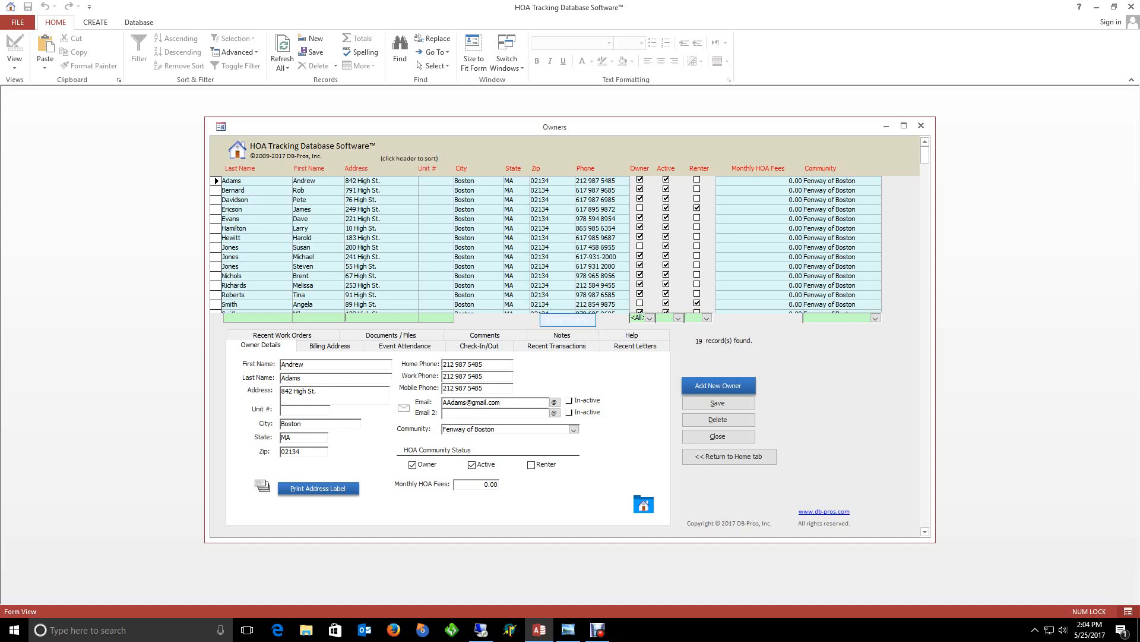
{"action": "left_click", "coordinate": [567, 319]}
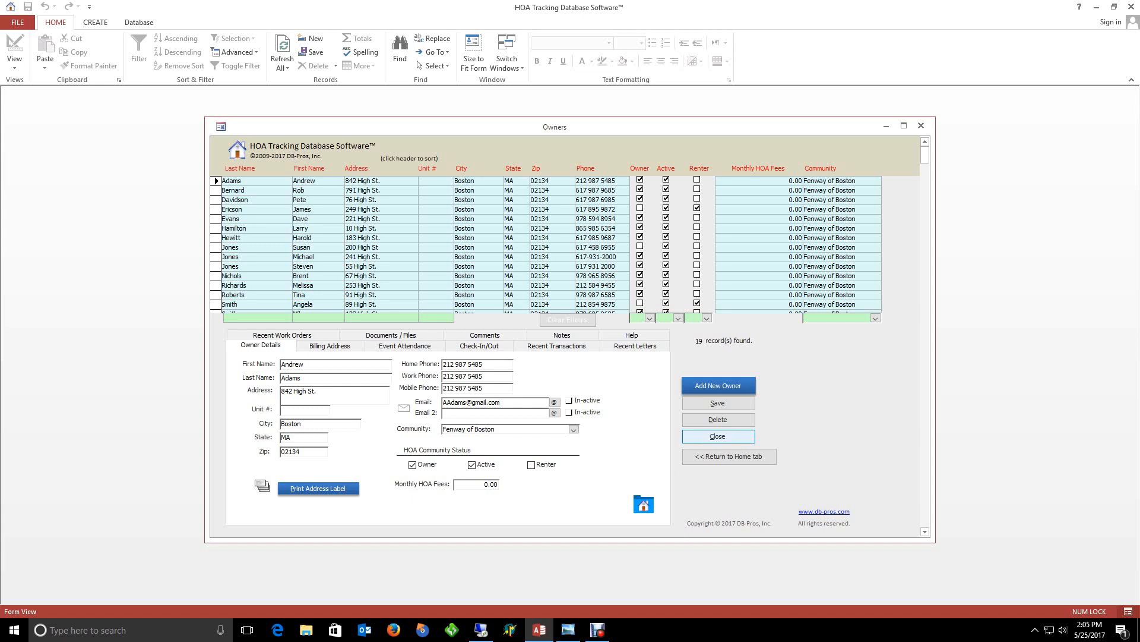
Start a new letter in Communications and choose the recipient owner
{"action": "left_click", "coordinate": [718, 436]}
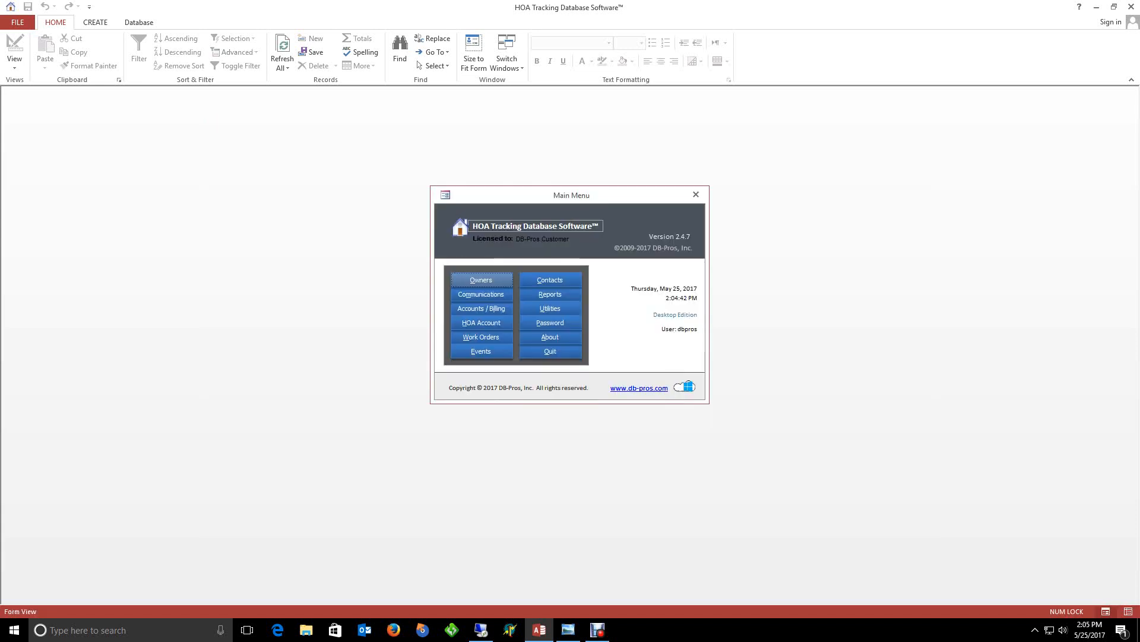
{"action": "left_click", "coordinate": [480, 294]}
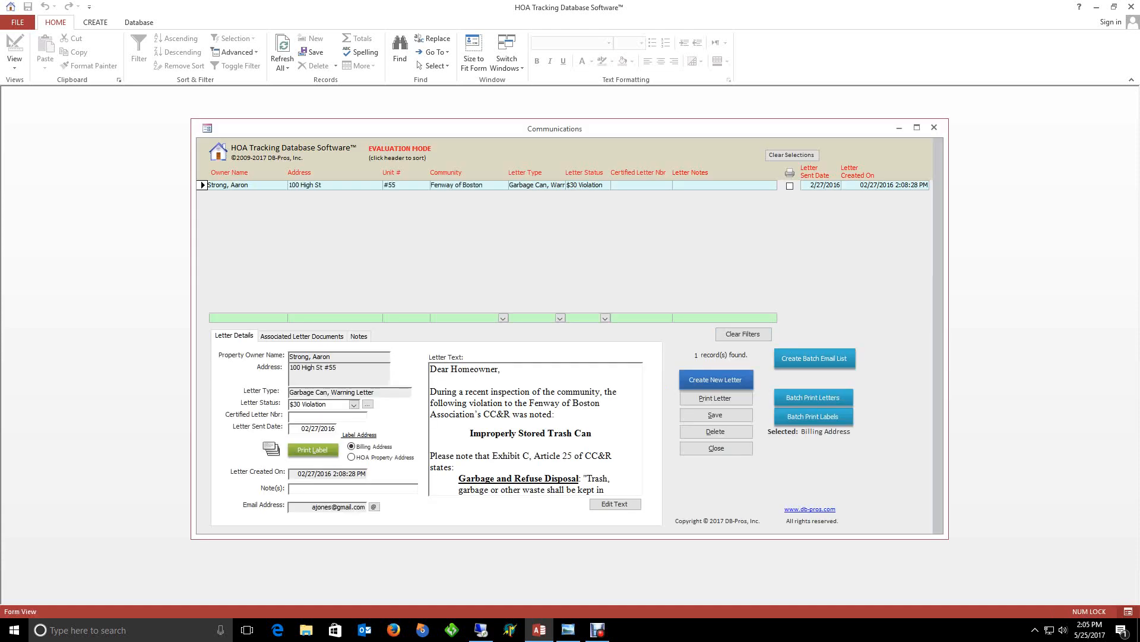
{"action": "left_click", "coordinate": [716, 379]}
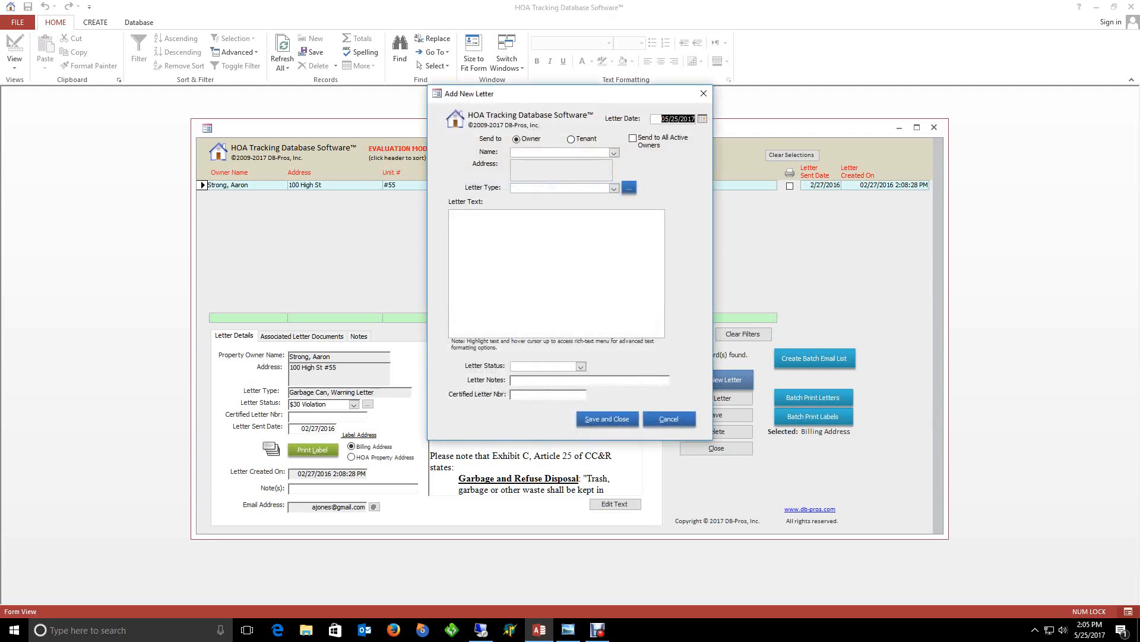
{"action": "left_click", "coordinate": [589, 211]}
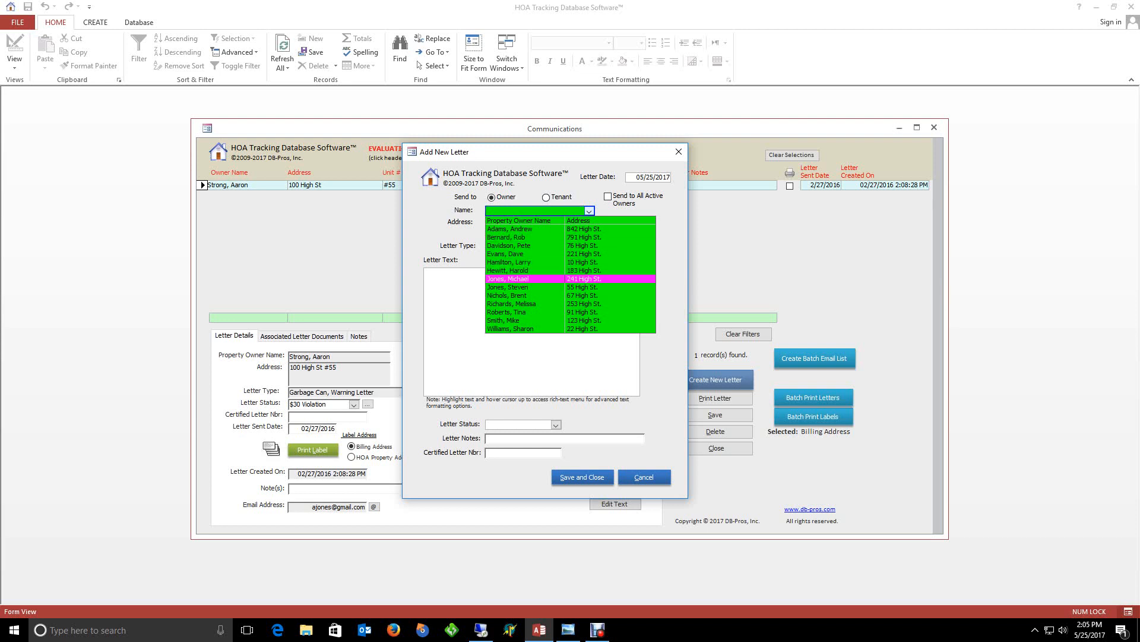
{"action": "key", "text": "Down"}
{"action": "key", "text": "Up"}
{"action": "key", "text": "Up"}
{"action": "key", "text": "Up"}
{"action": "key", "text": "Up"}
{"action": "key", "text": "Up"}
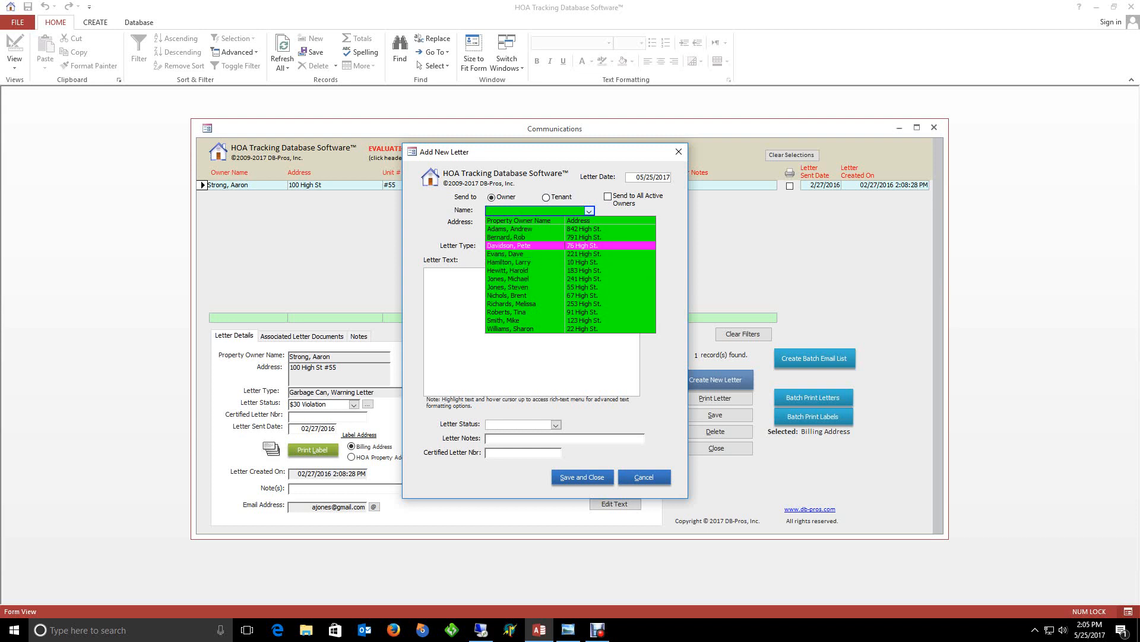
{"action": "key", "text": "Return"}
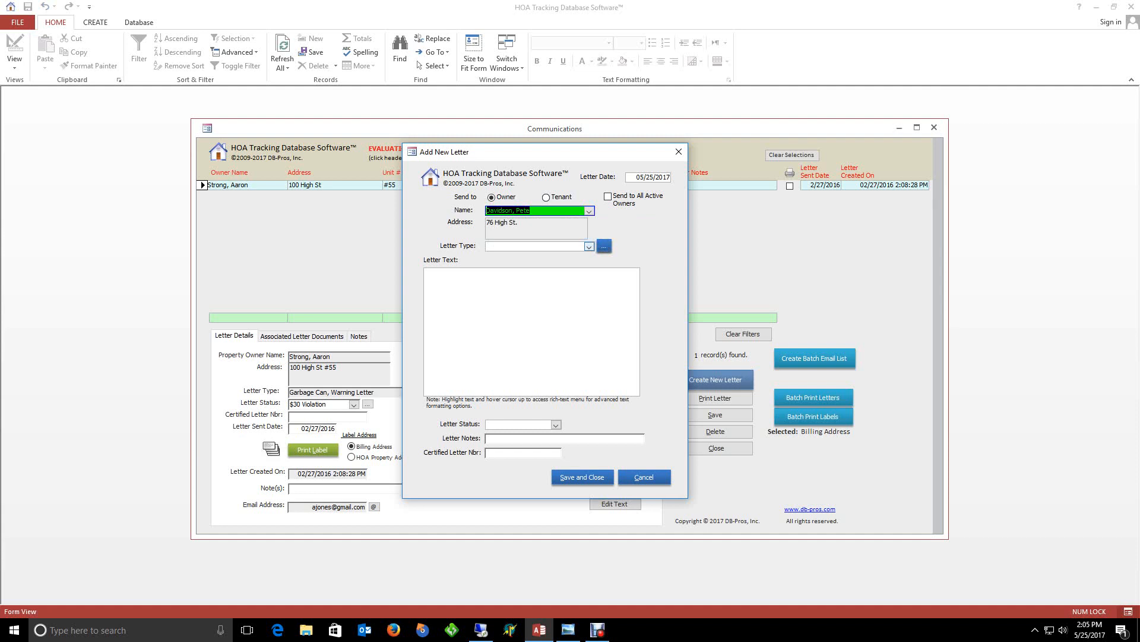
Set the letter type to Garbage Can, Warning Letter and review its text
{"action": "left_click", "coordinate": [589, 246]}
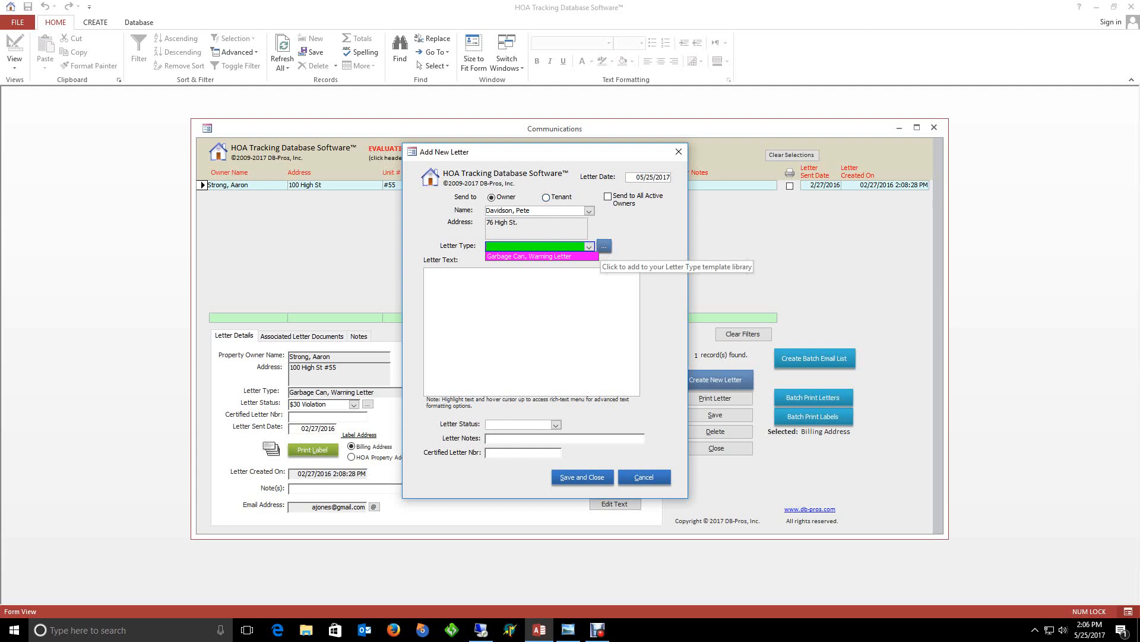
{"action": "left_click", "coordinate": [564, 279]}
{"action": "left_click", "coordinate": [589, 247]}
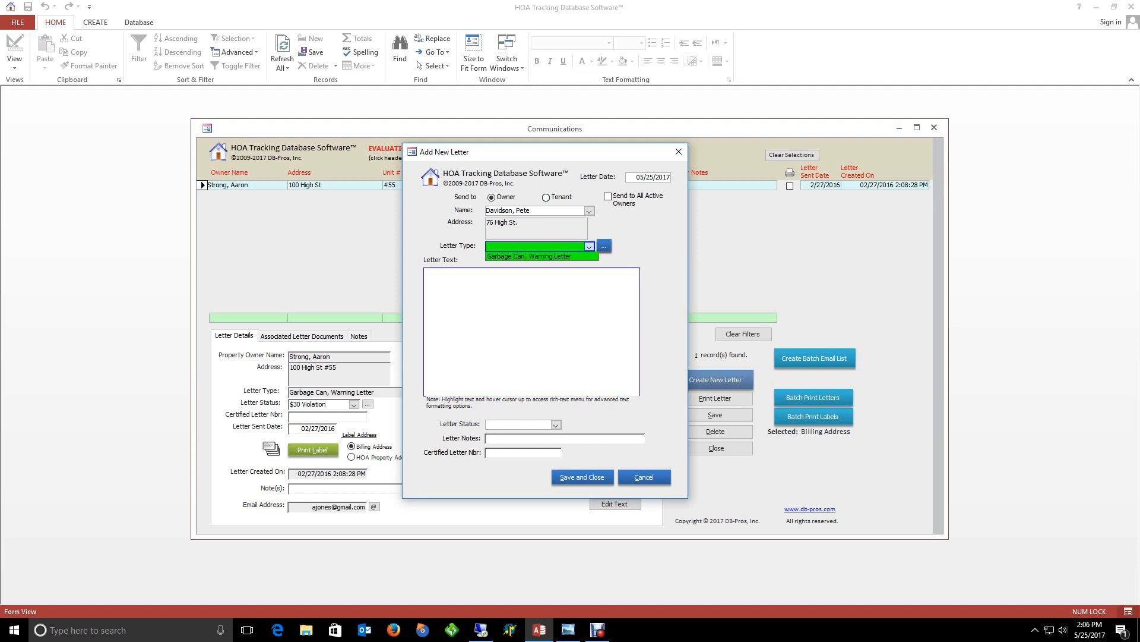
{"action": "left_click", "coordinate": [559, 256]}
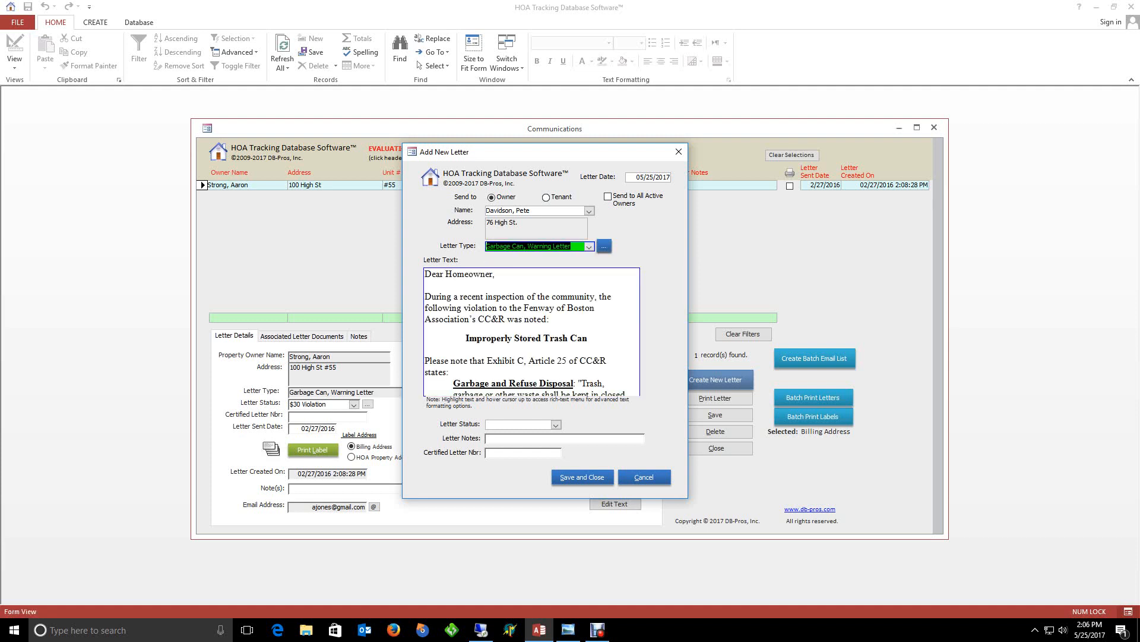
{"action": "left_click", "coordinate": [588, 338]}
{"action": "left_click_drag", "start_coordinate": [634, 294], "coordinate": [634, 371]}
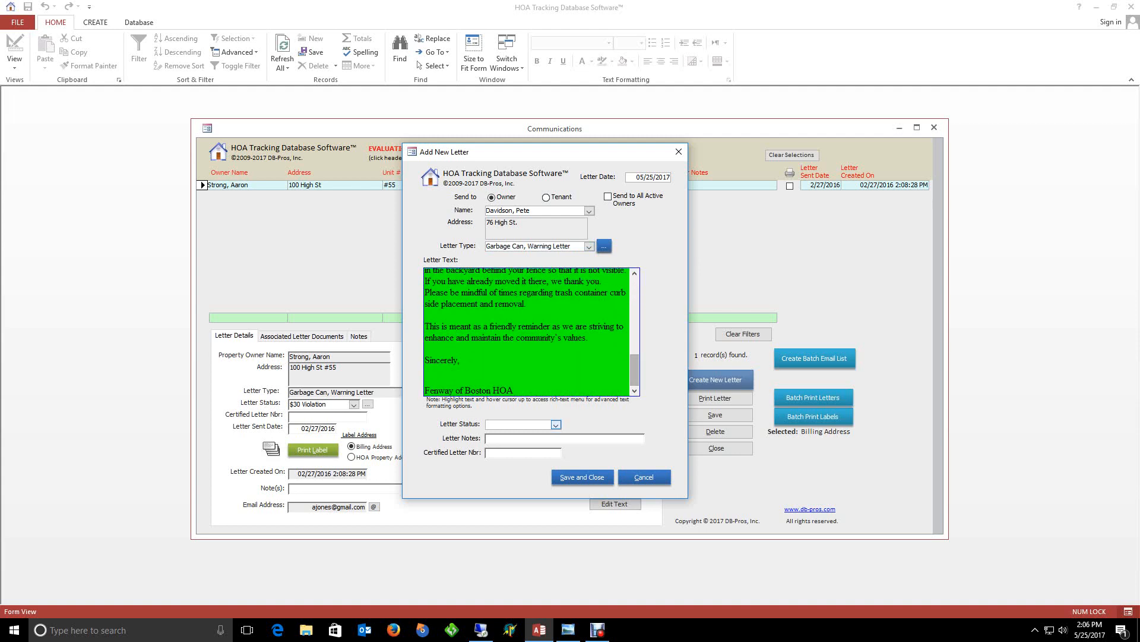
Set Letter Status to First, then save and close the letter
{"action": "left_click", "coordinate": [556, 425]}
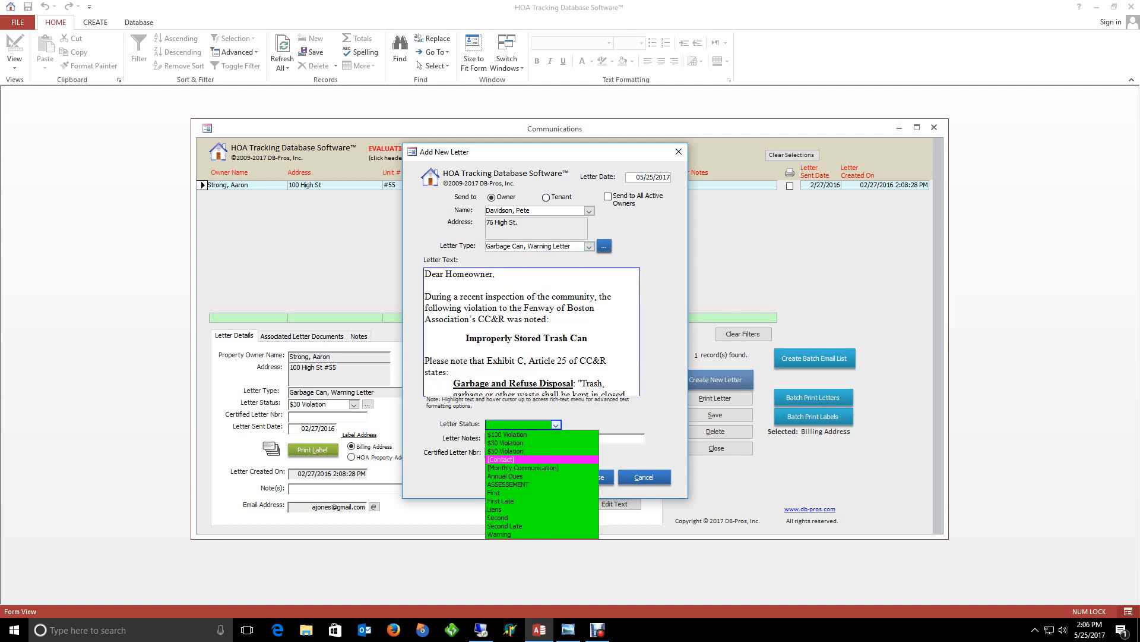
{"action": "left_click", "coordinate": [494, 492]}
{"action": "left_click", "coordinate": [516, 439]}
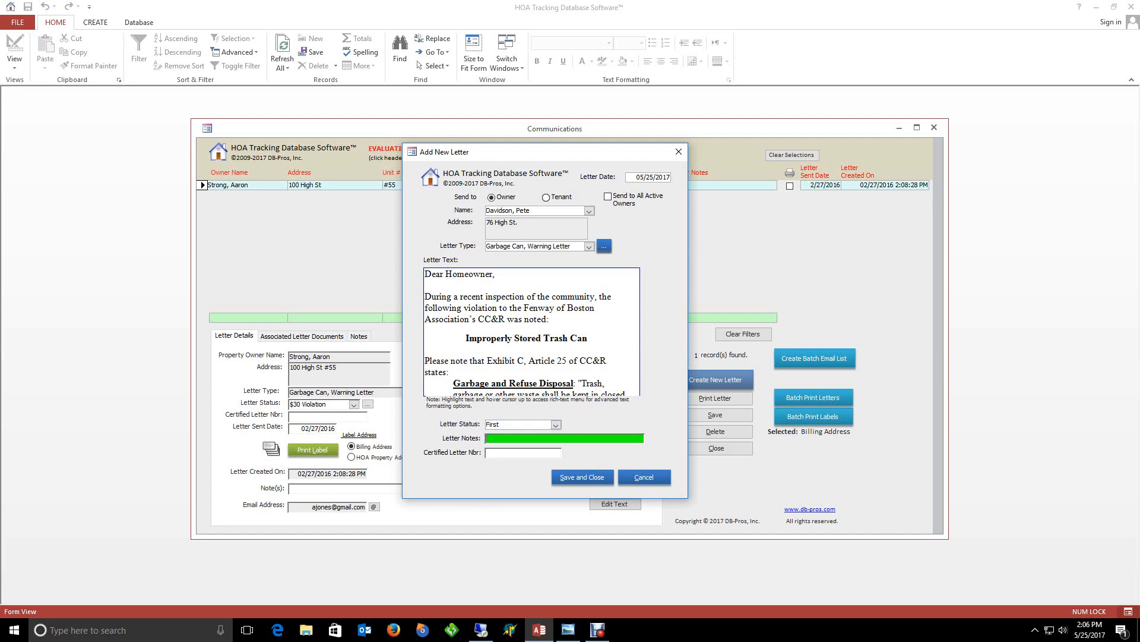
{"action": "left_click", "coordinate": [523, 453]}
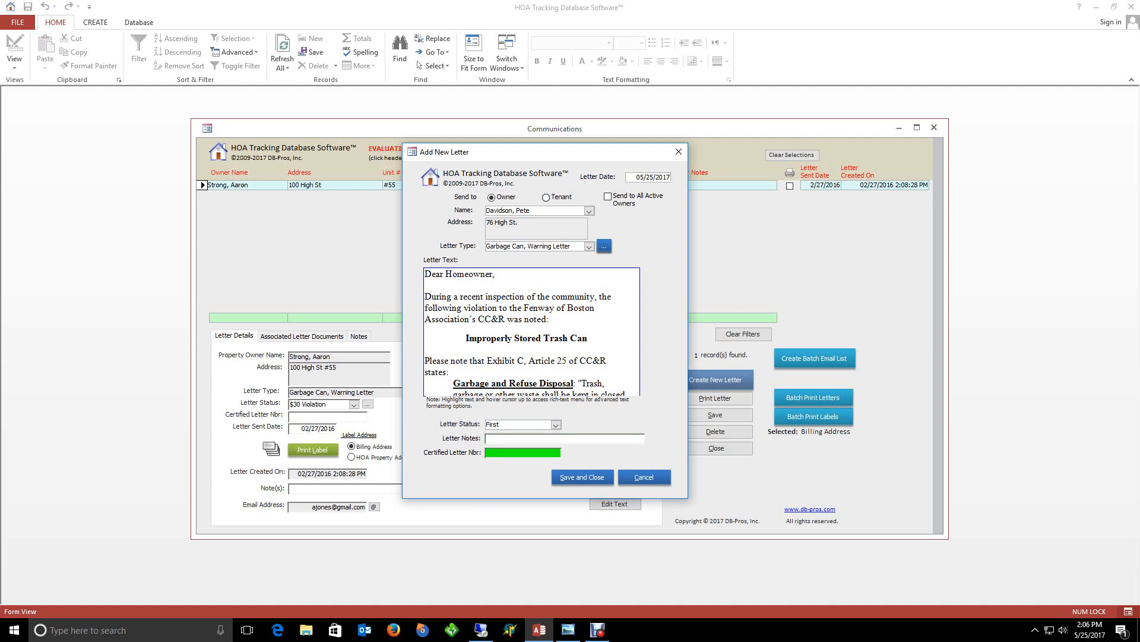
{"action": "left_click", "coordinate": [583, 477]}
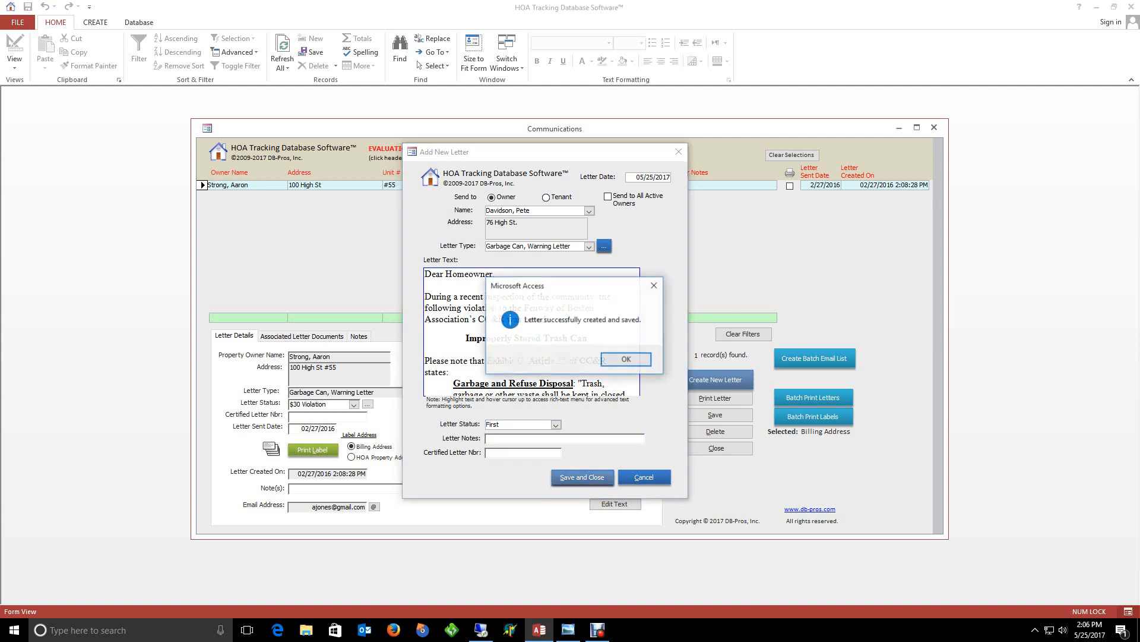
{"action": "left_click", "coordinate": [626, 359]}
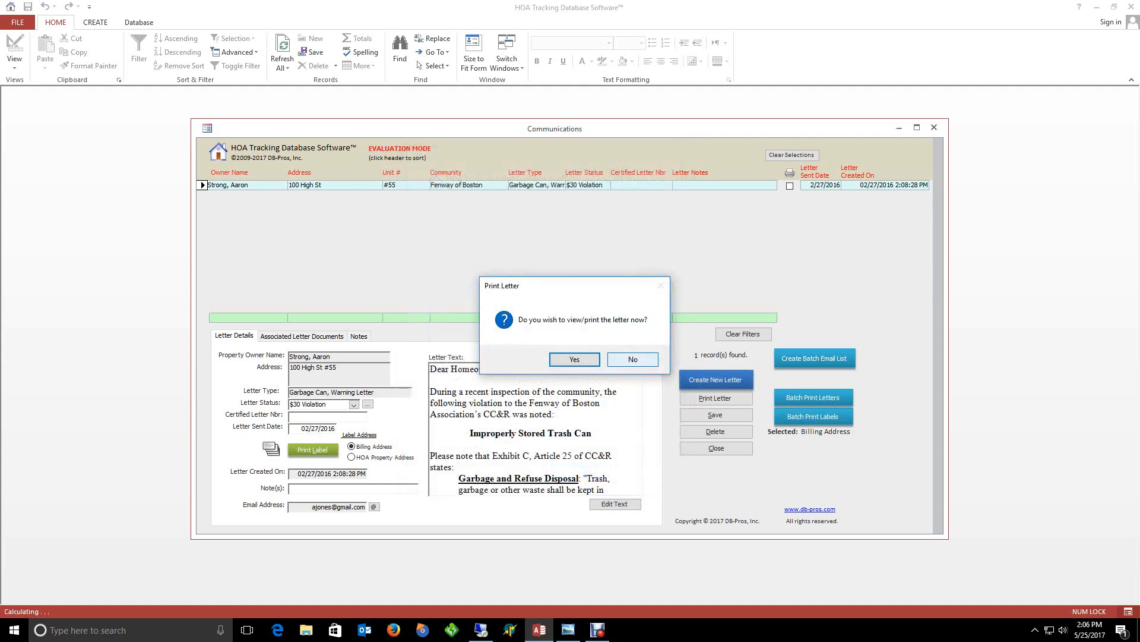
Decline printing, filter the Communications list to First status, then clear the filter
{"action": "left_click", "coordinate": [631, 358]}
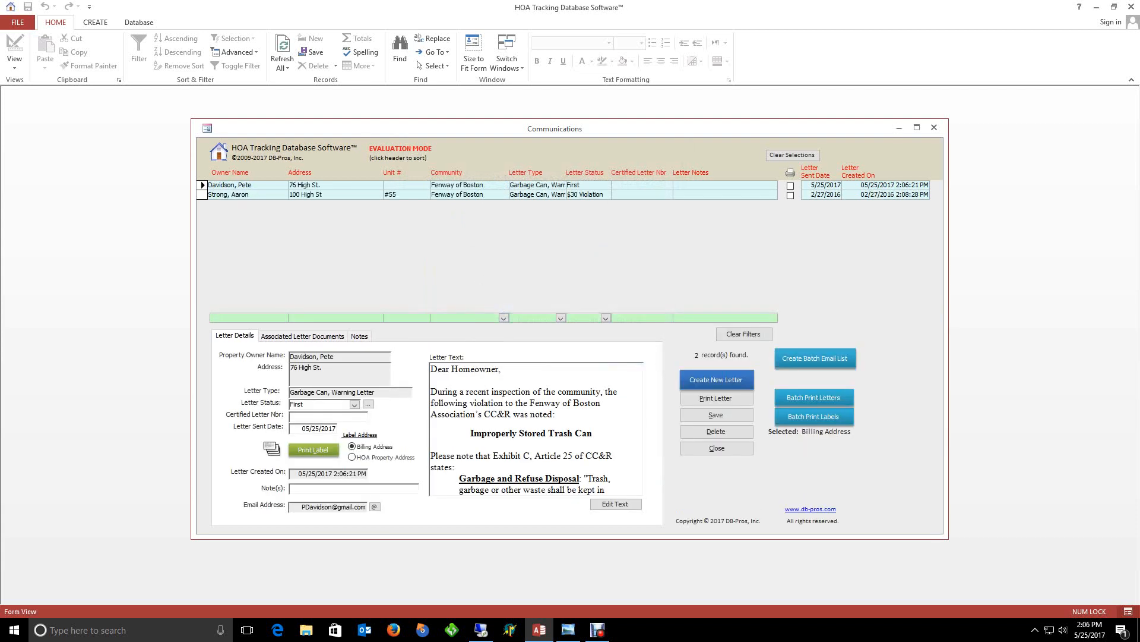
{"action": "left_click", "coordinate": [230, 195]}
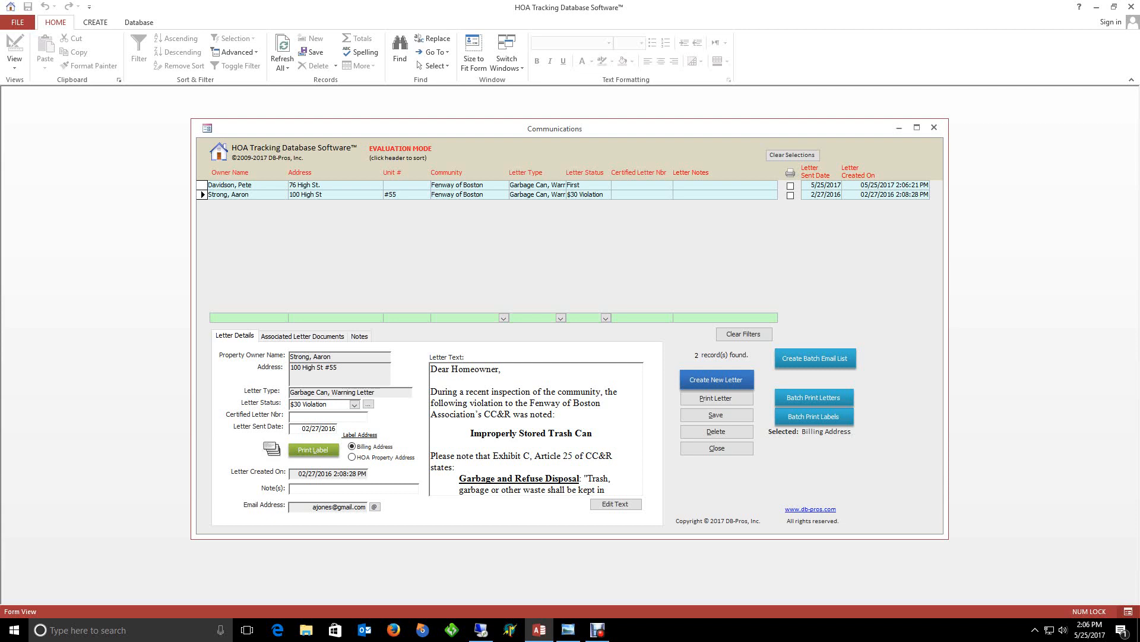
{"action": "left_click", "coordinate": [606, 318]}
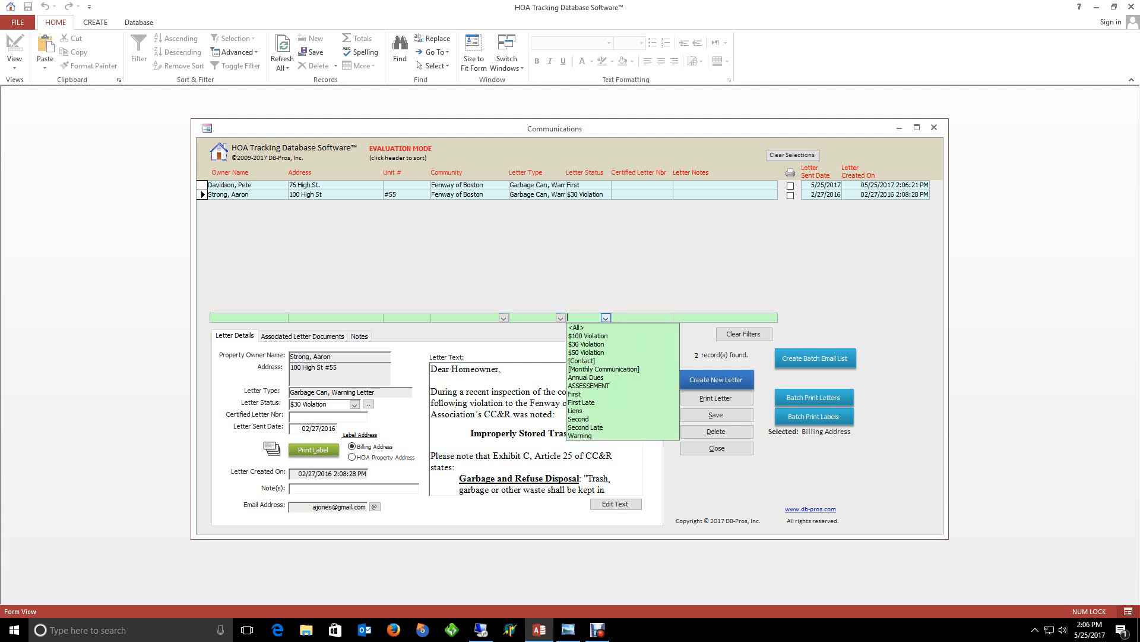
{"action": "left_click", "coordinate": [574, 394]}
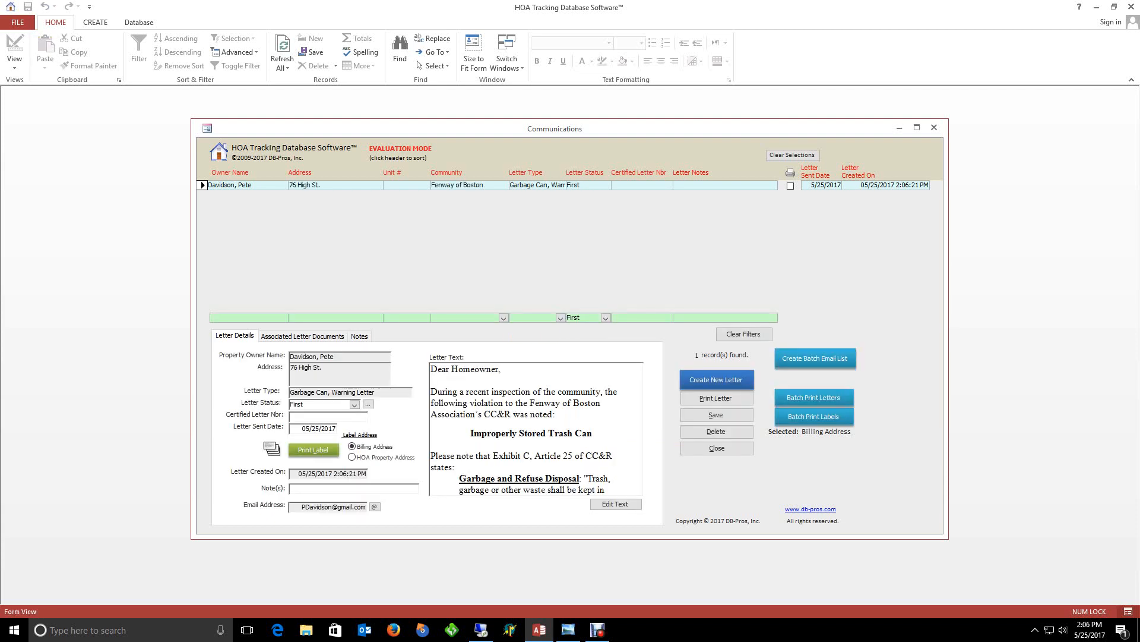
{"action": "left_click", "coordinate": [744, 334]}
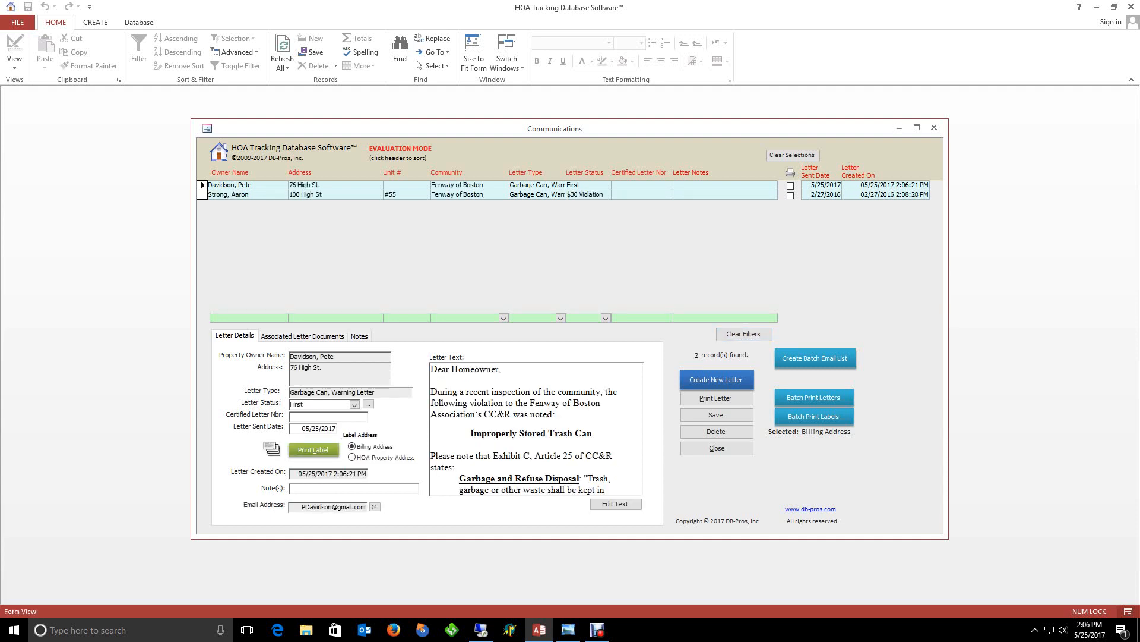
{"action": "left_click", "coordinate": [302, 336]}
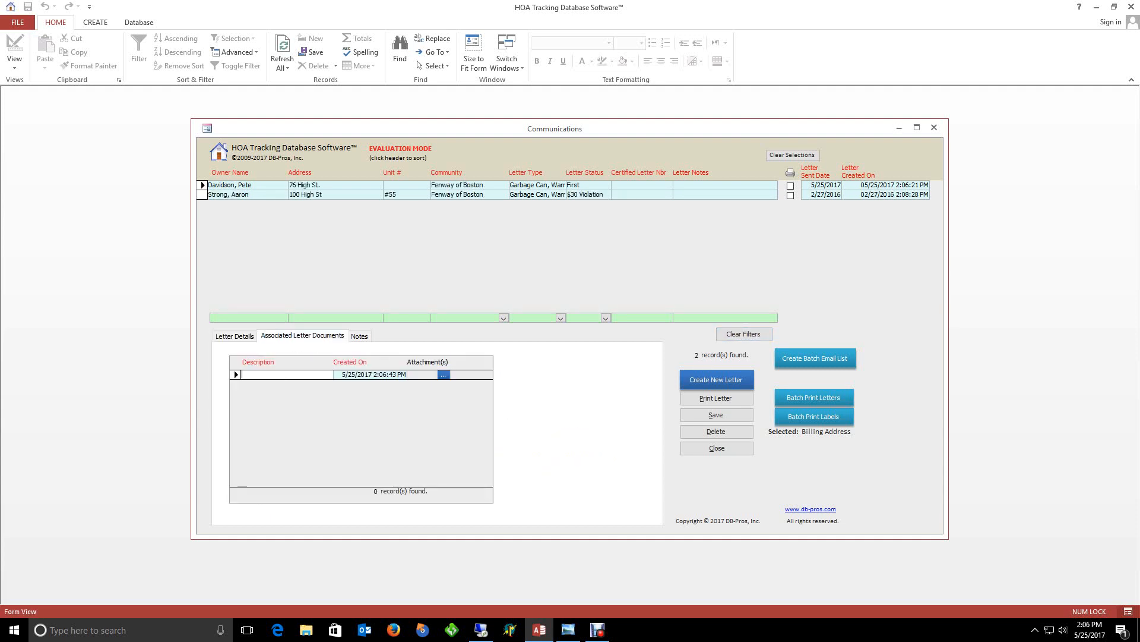
{"action": "left_click", "coordinate": [443, 375]}
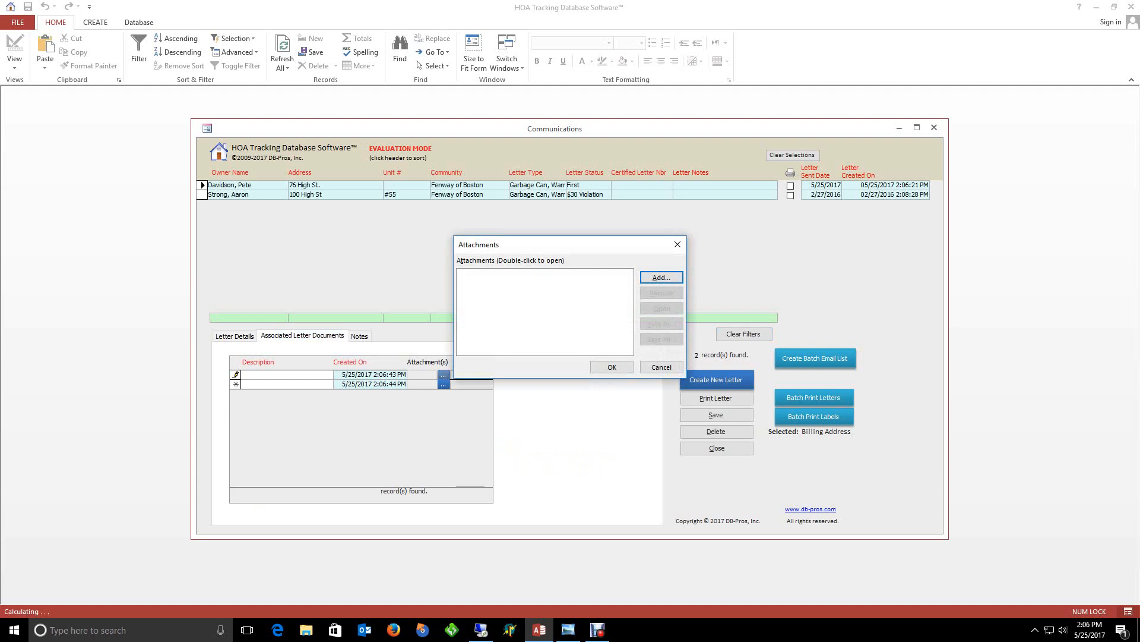
{"action": "left_click", "coordinate": [661, 367]}
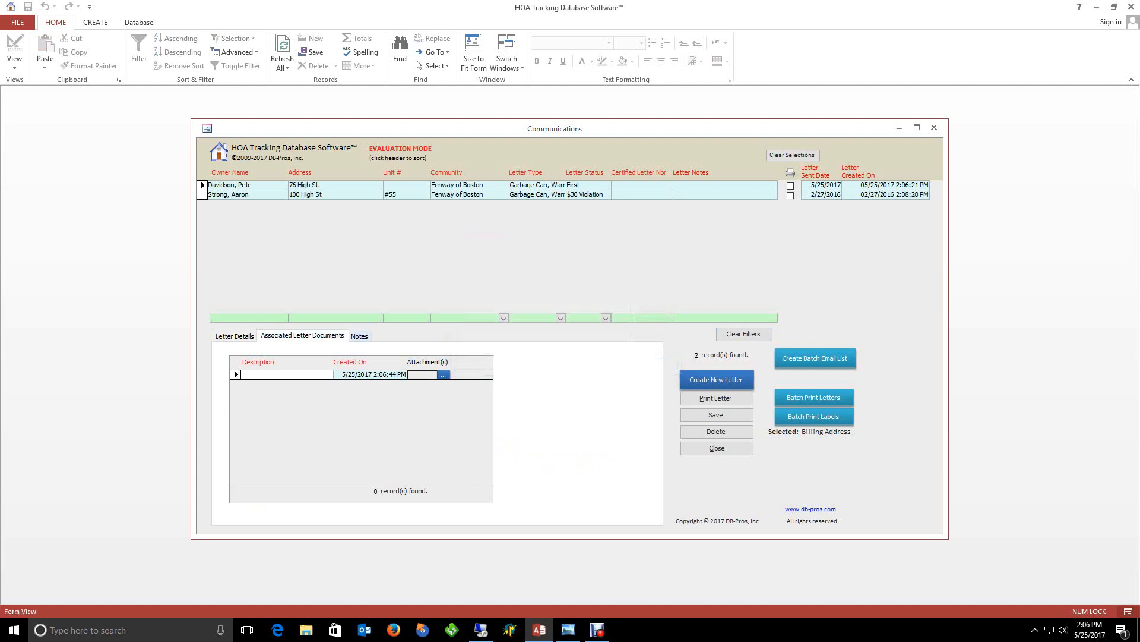
{"action": "left_click", "coordinate": [360, 336]}
{"action": "left_click", "coordinate": [269, 505]}
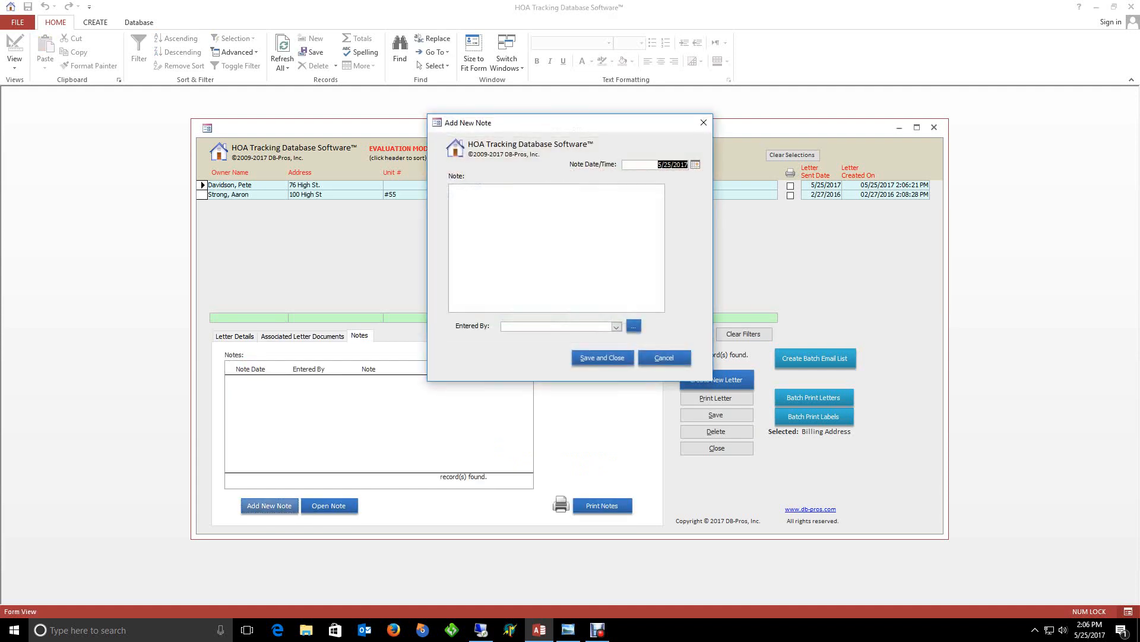
{"action": "left_click", "coordinate": [664, 357]}
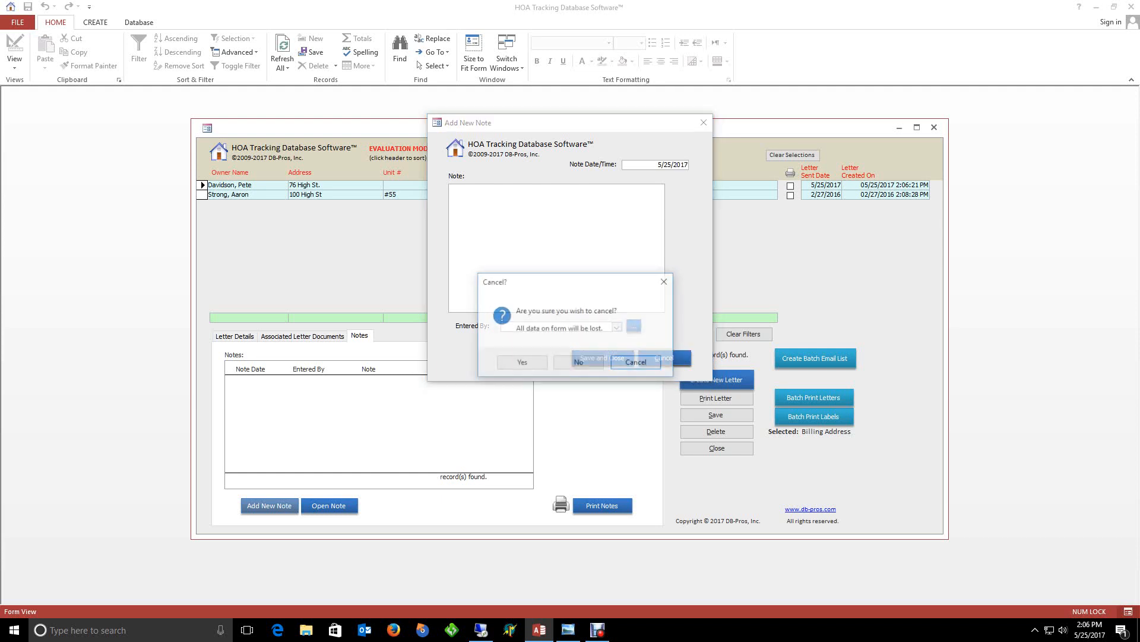
{"action": "left_click", "coordinate": [522, 361]}
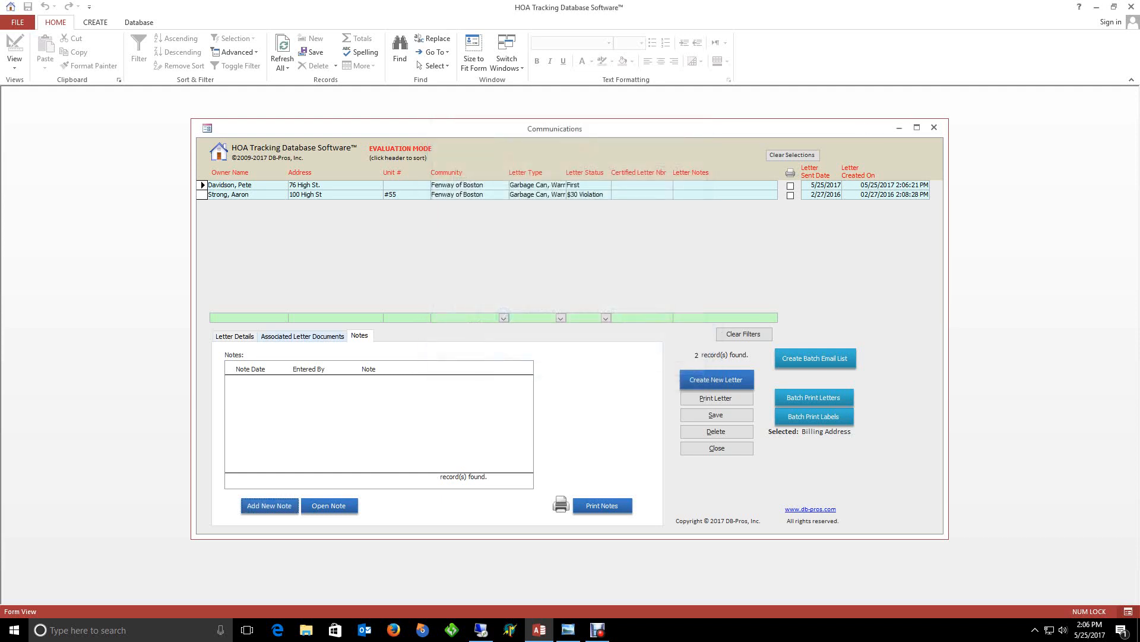
{"action": "left_click", "coordinate": [302, 337]}
{"action": "left_click", "coordinate": [234, 337]}
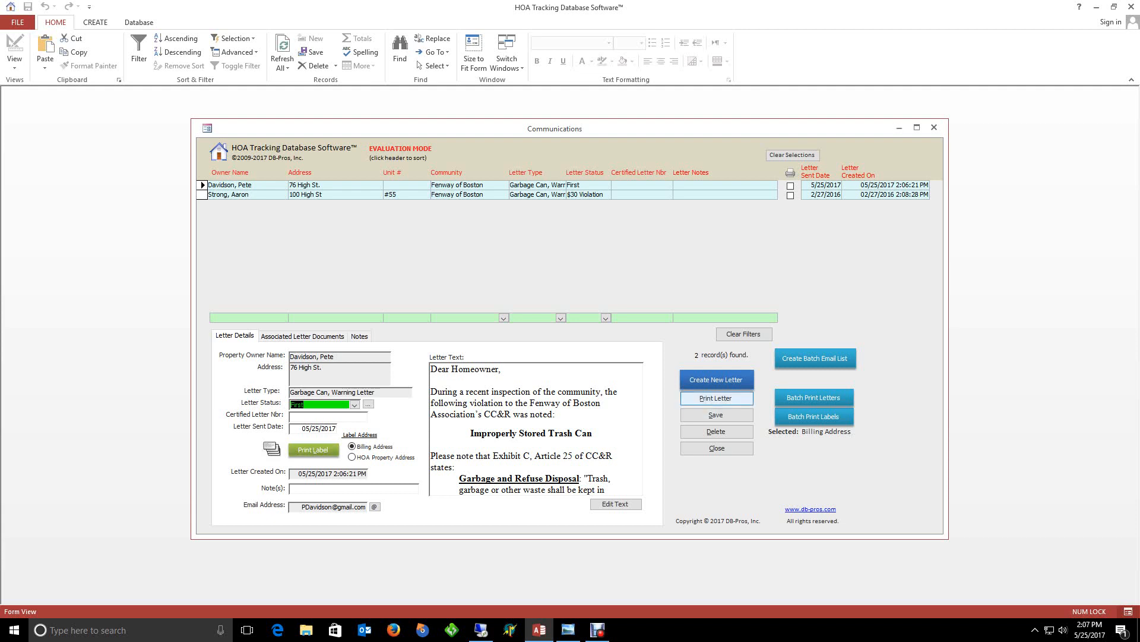
{"action": "left_click", "coordinate": [715, 398]}
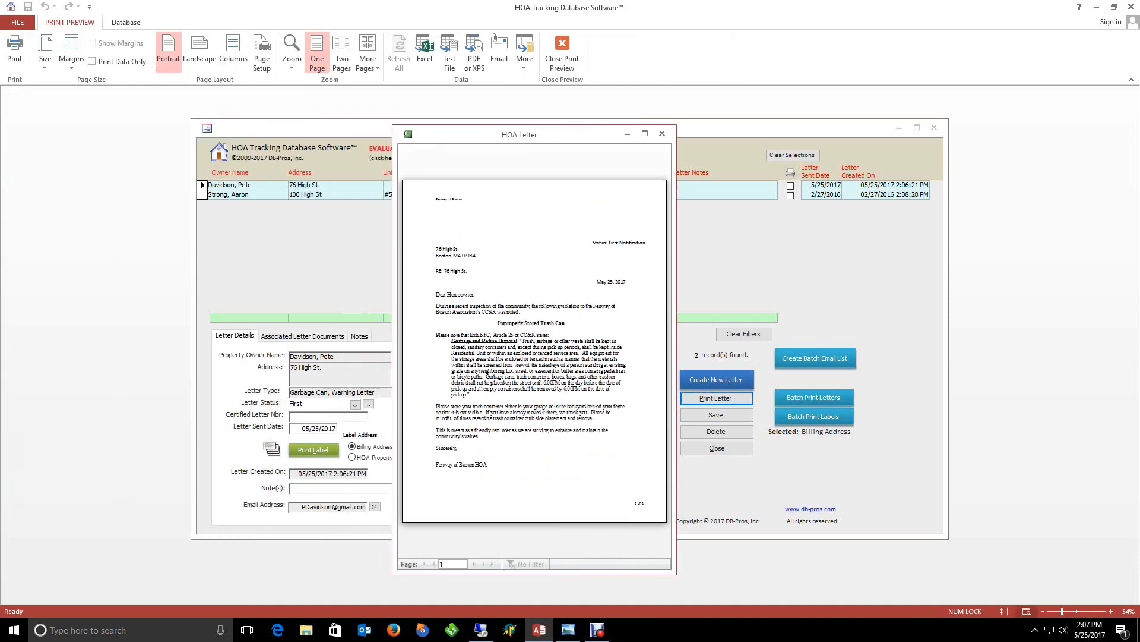
{"action": "left_click", "coordinate": [15, 50]}
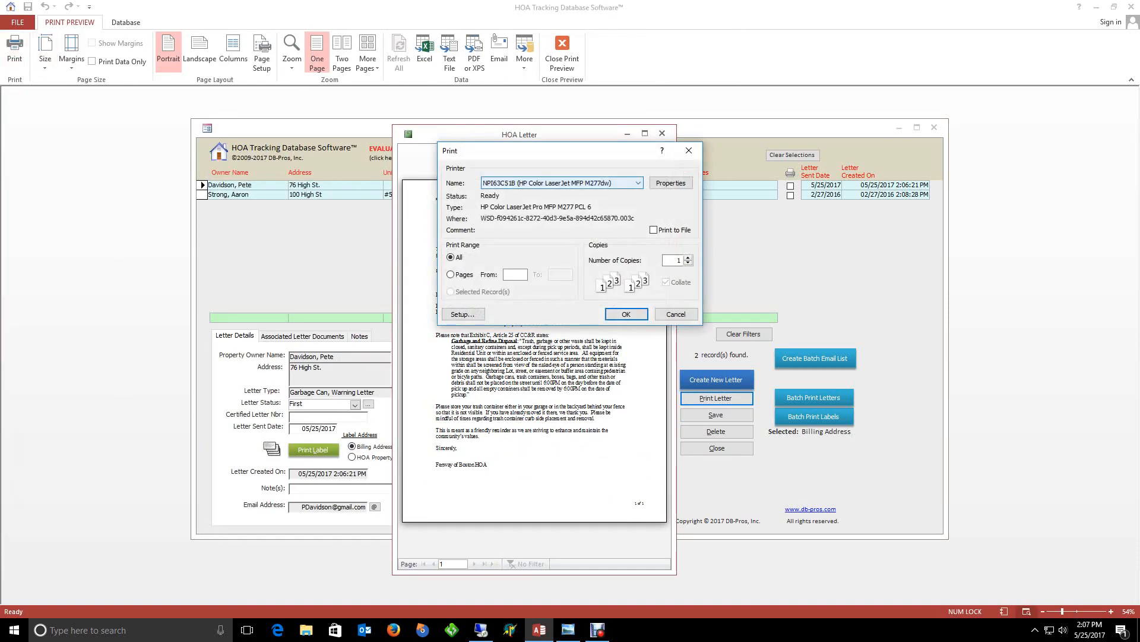
{"action": "left_click", "coordinate": [638, 183]}
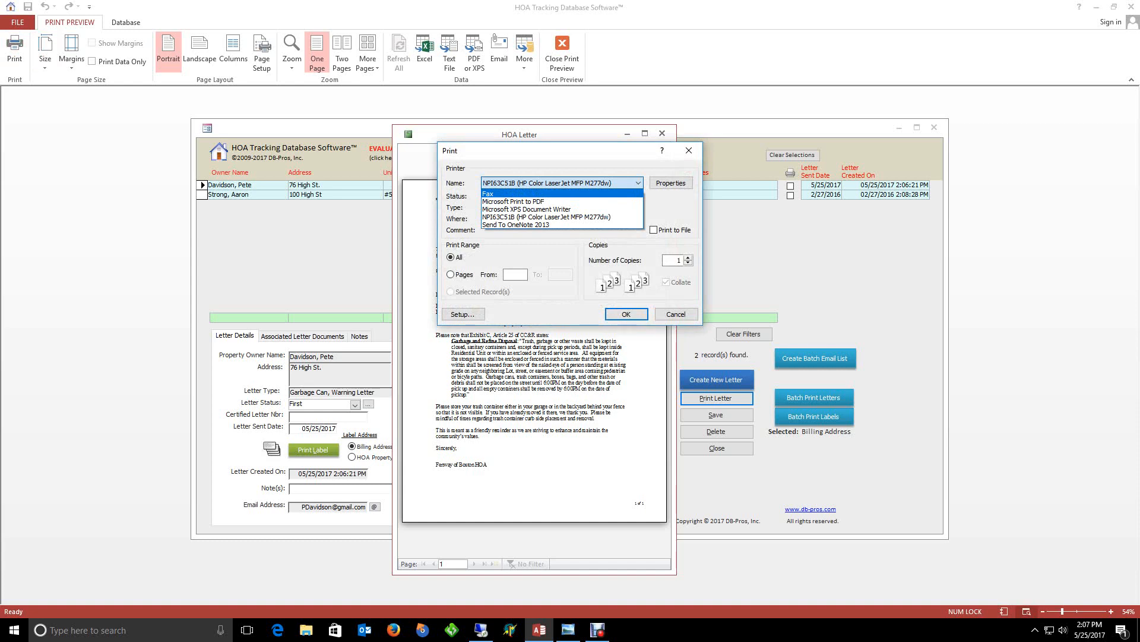
{"action": "left_click", "coordinate": [547, 217]}
{"action": "left_click", "coordinate": [676, 314]}
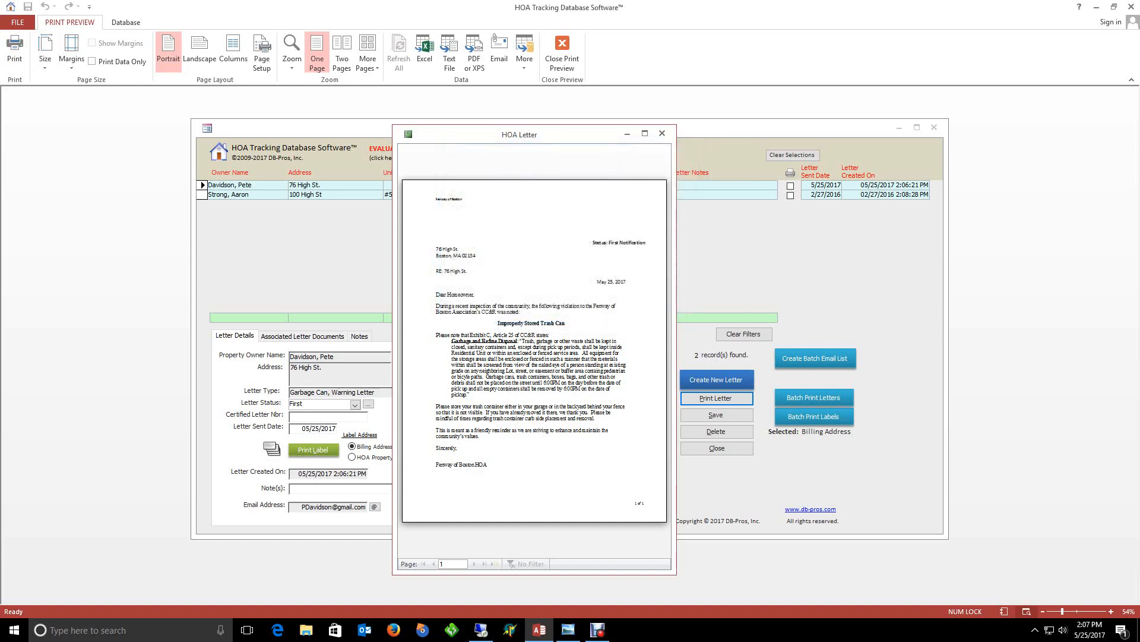
{"action": "left_click", "coordinate": [663, 133]}
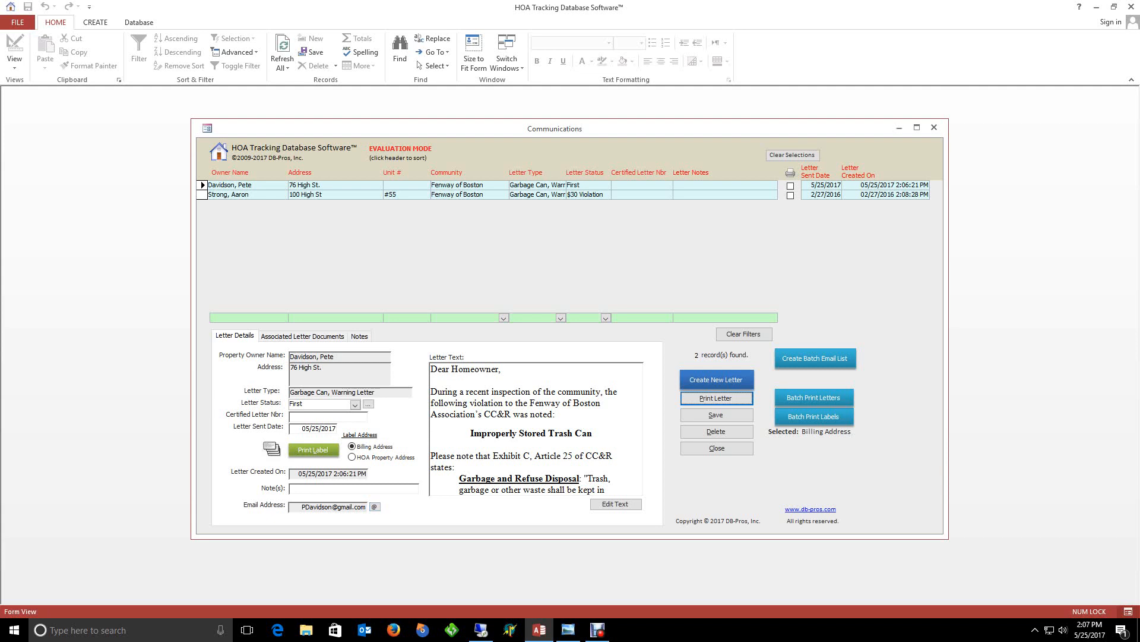
Add the note 'USPS and emailed' to the new letter and save it
{"action": "left_click", "coordinate": [353, 488]}
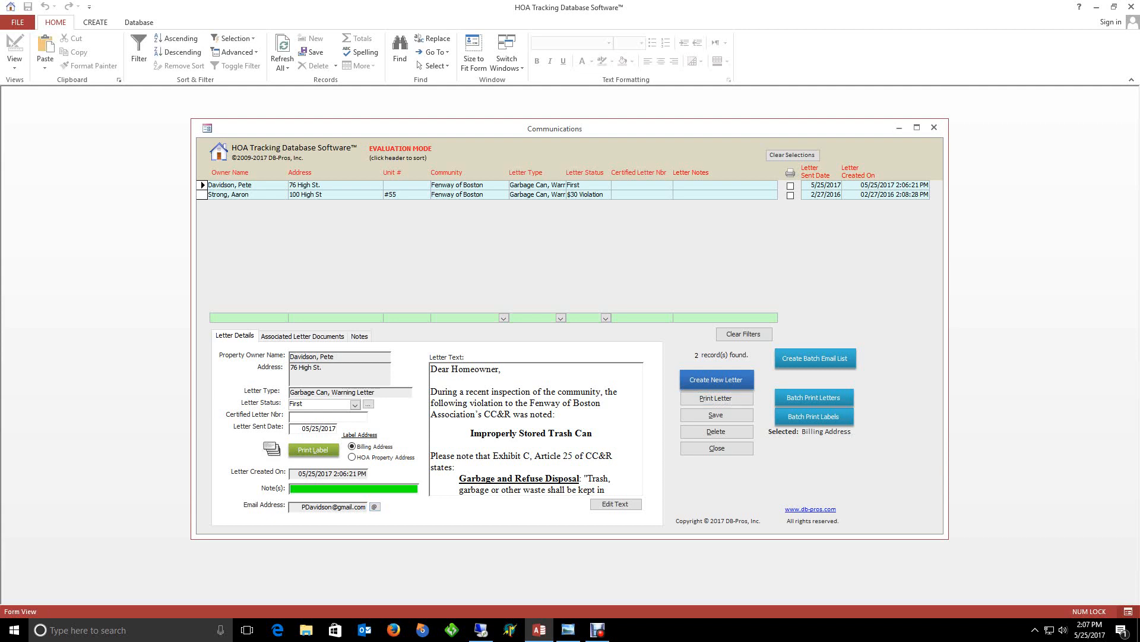
{"action": "type", "text": "USPS and emailed"}
{"action": "left_click", "coordinate": [717, 415]}
Browse the letter's Documents and Notes, then return to the letter details
{"action": "left_click", "coordinate": [302, 337]}
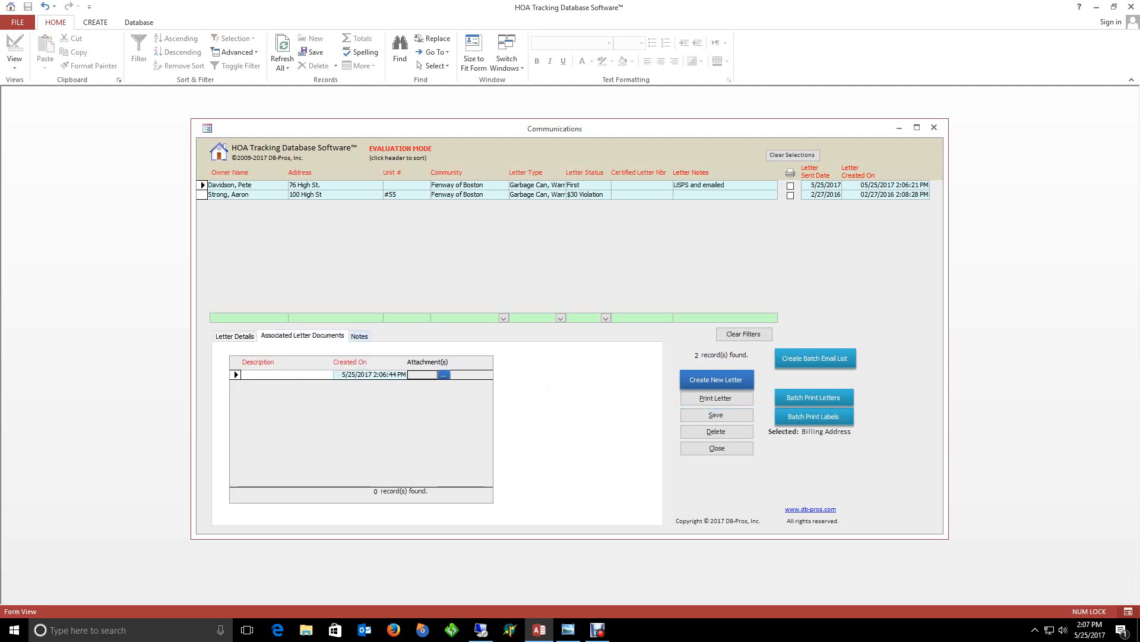
{"action": "left_click", "coordinate": [360, 336]}
{"action": "left_click", "coordinate": [302, 336]}
{"action": "left_click", "coordinate": [234, 336]}
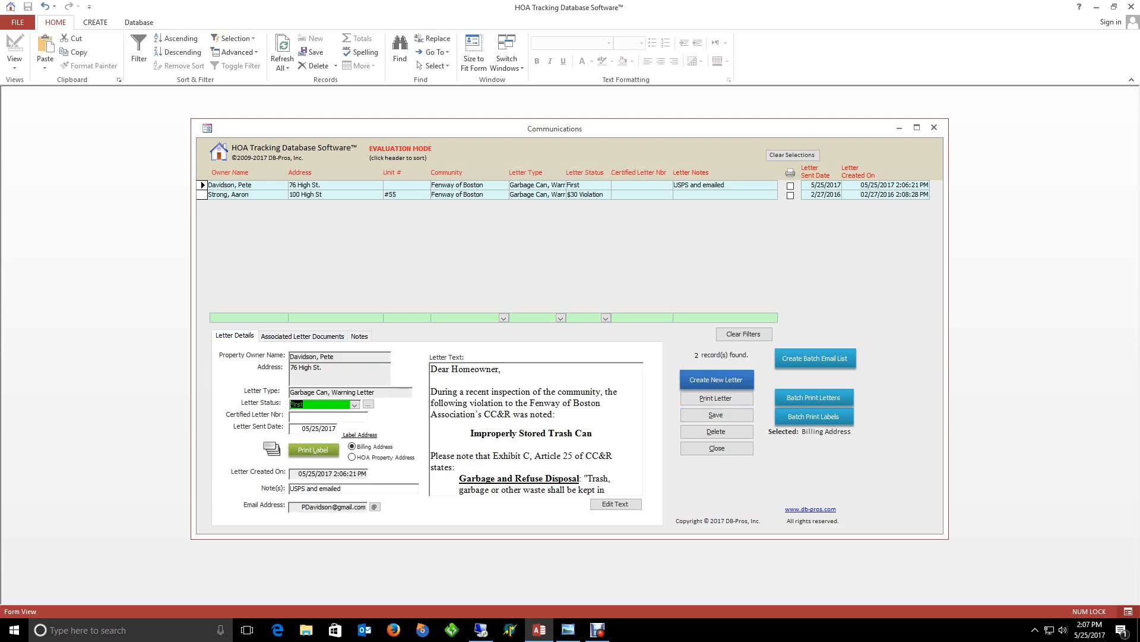